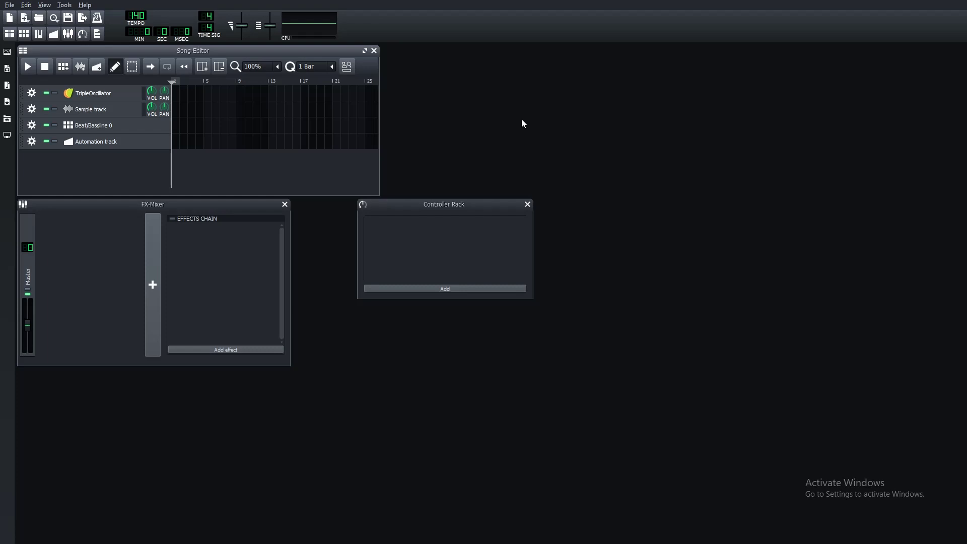
Step: Close the FX-Mixer and Controller Rack and remove every default song track except Beat/Bassline 0
left_click(285, 204)
left_click(527, 204)
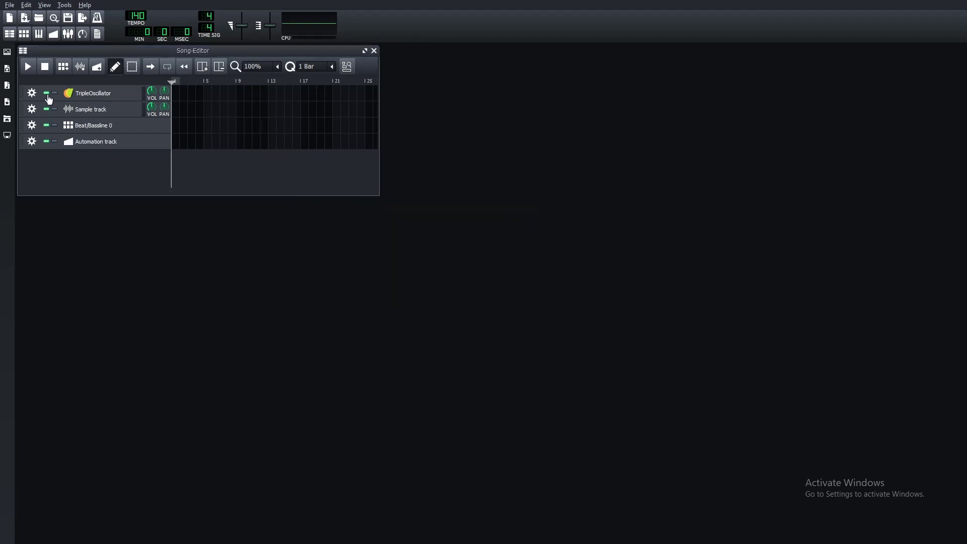
left_click(32, 94)
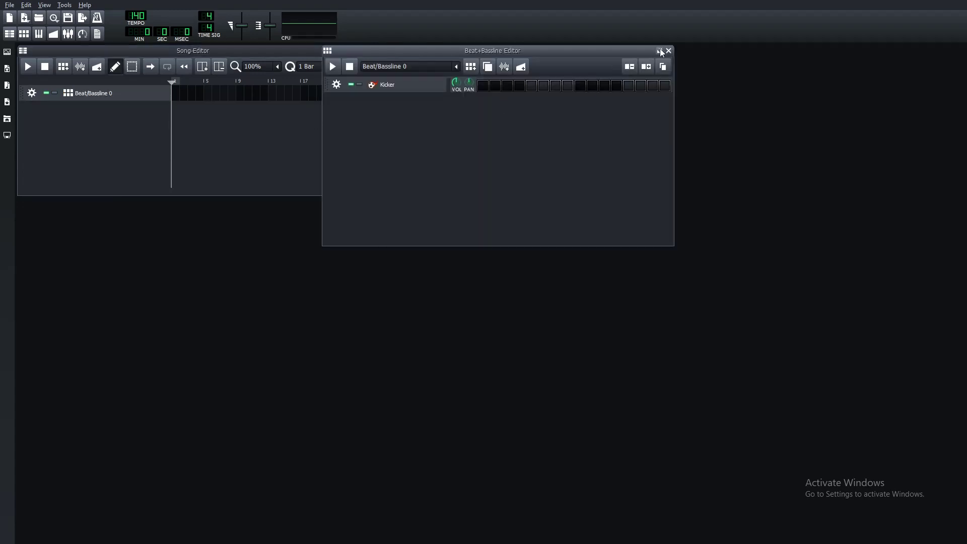
Step: Maximize the Beat+Bassline Editor and remove its Kicker track
left_click(658, 50)
left_click(31, 71)
left_click(50, 95)
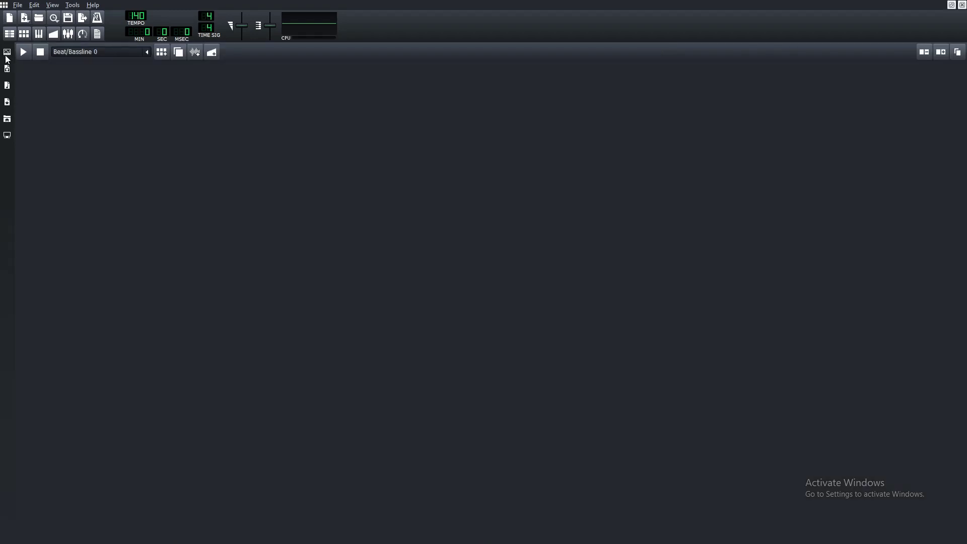
Step: Add a VeSTige instrument to Beat/Bassline 0 and load the Synth1 VST64.dll plugin into it
left_click(7, 53)
left_click_drag(79, 309, 339, 150)
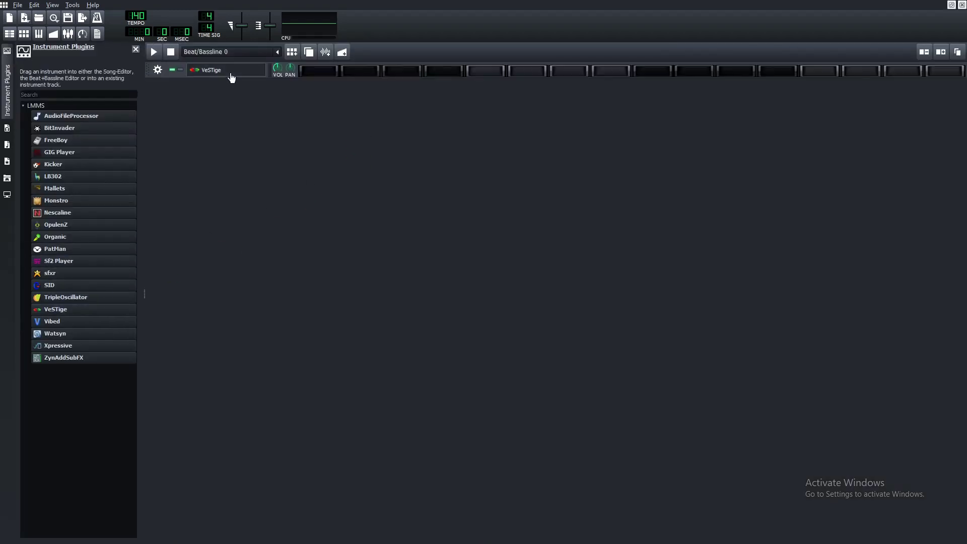
left_click(228, 73)
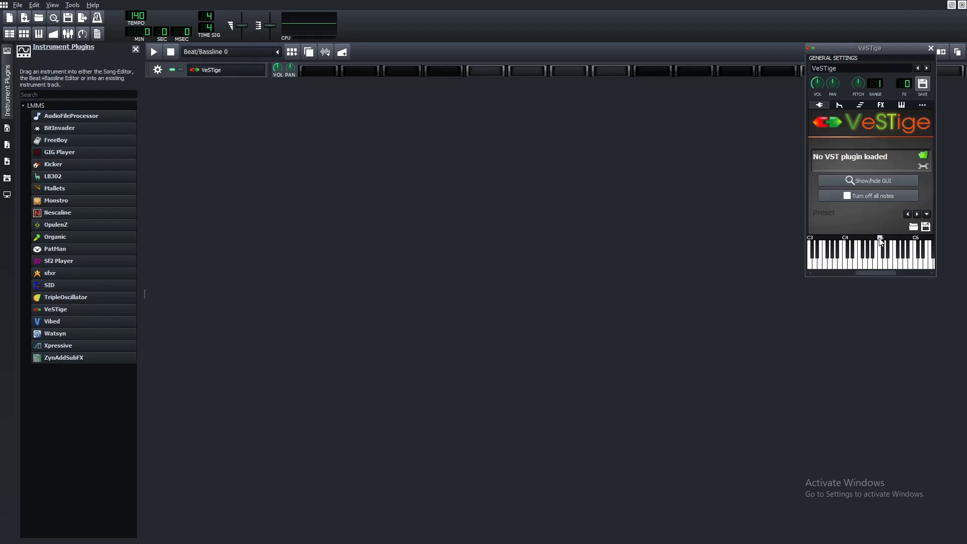
left_click(922, 157)
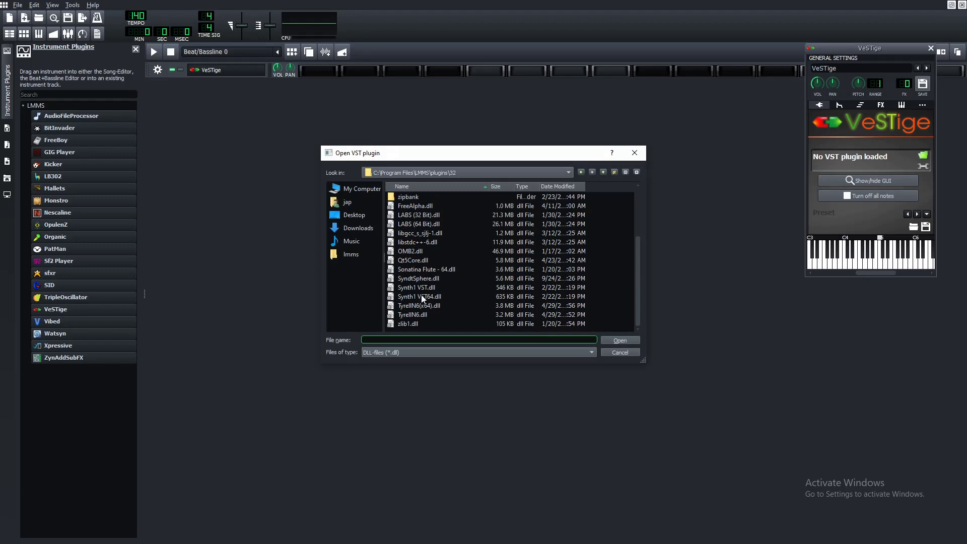
left_click(426, 300)
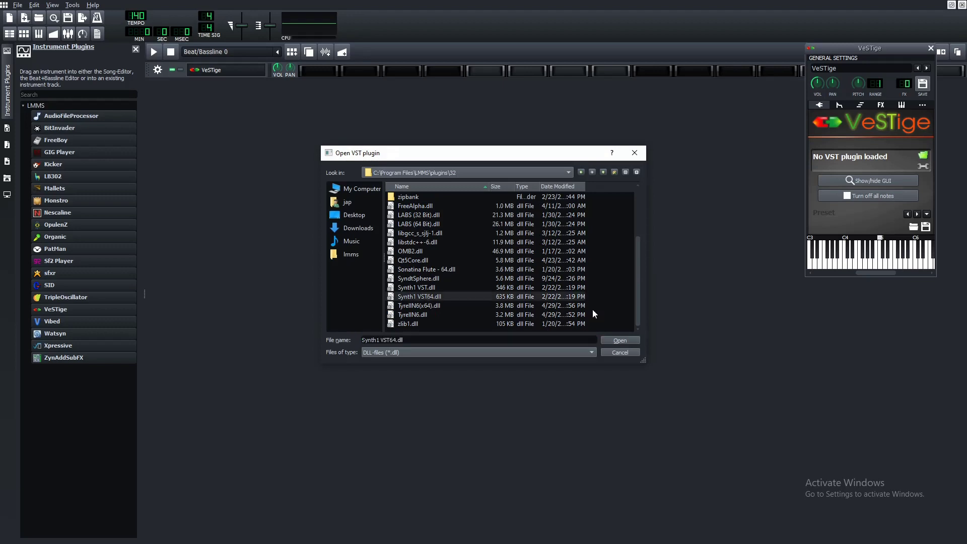
left_click(621, 340)
left_click_drag(388, 249, 543, 162)
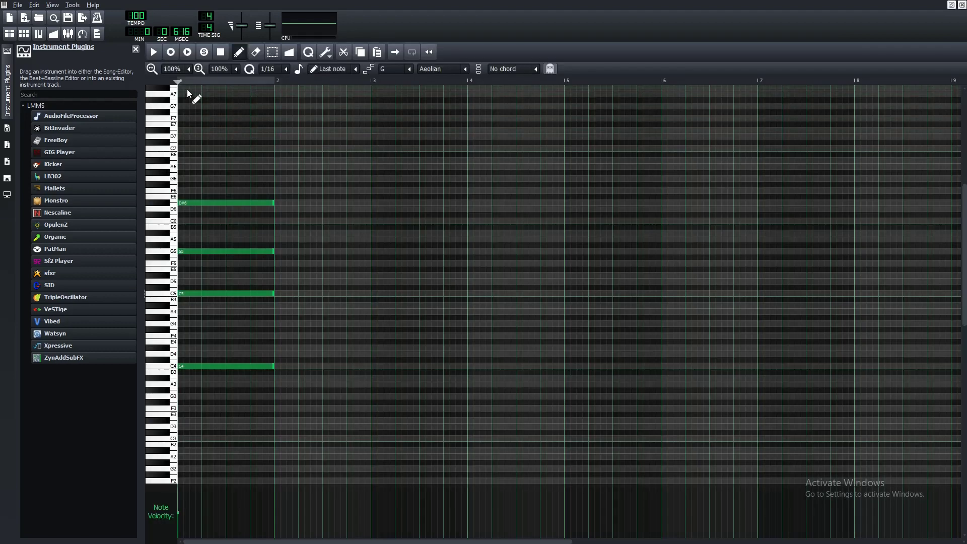
Step: Play back the four-note chord in the first bar of the piano roll
left_click(158, 58)
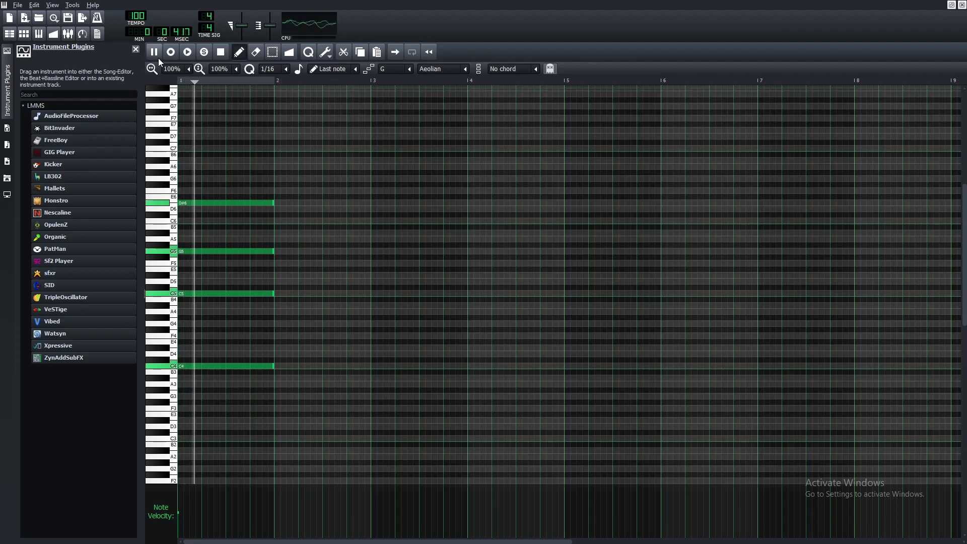
key("space")
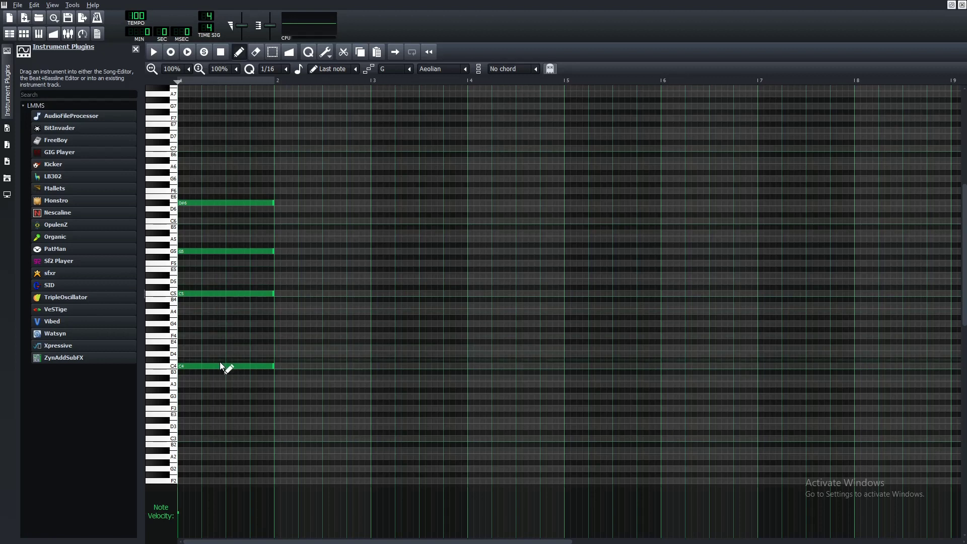
Step: Reduce the first-bar chord to a C5, D#5, G5 triad by removing C4 and D#6 and placing D#5
left_click(233, 367)
right_click(231, 367)
left_click(181, 276)
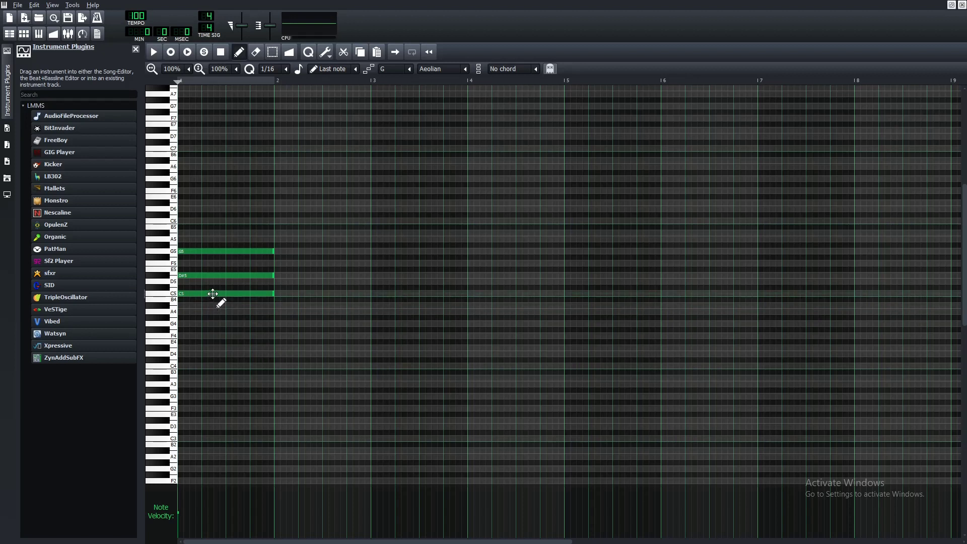
Step: Add a one-bar C4 note an octave below the chord's root and raise the D#5 note by an octave
mouse_move(216, 297)
left_mouse_down()
mouse_move(211, 371)
mouse_move(226, 363)
left_mouse_up()
right_click(222, 372)
left_click(182, 366)
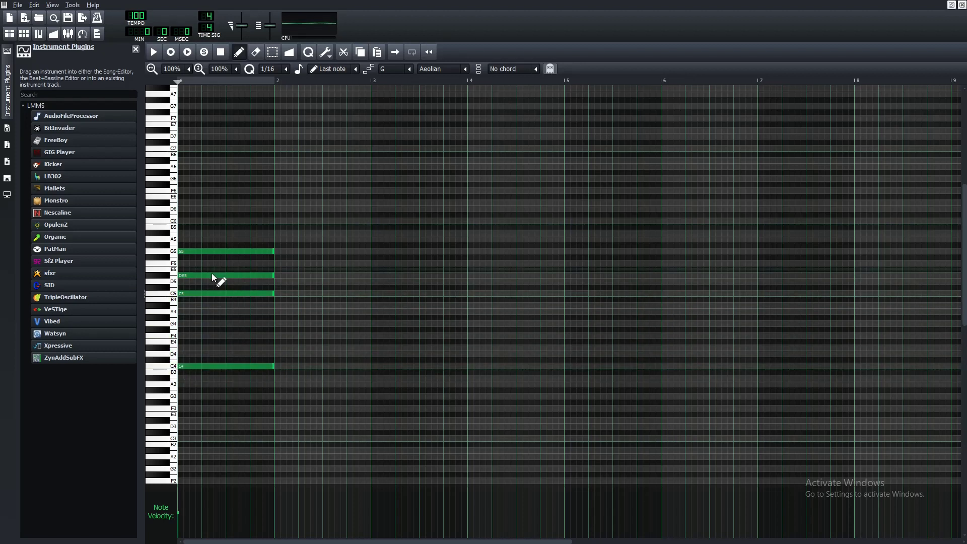
mouse_move(205, 277)
left_mouse_down()
mouse_move(218, 295)
mouse_move(213, 285)
left_mouse_up()
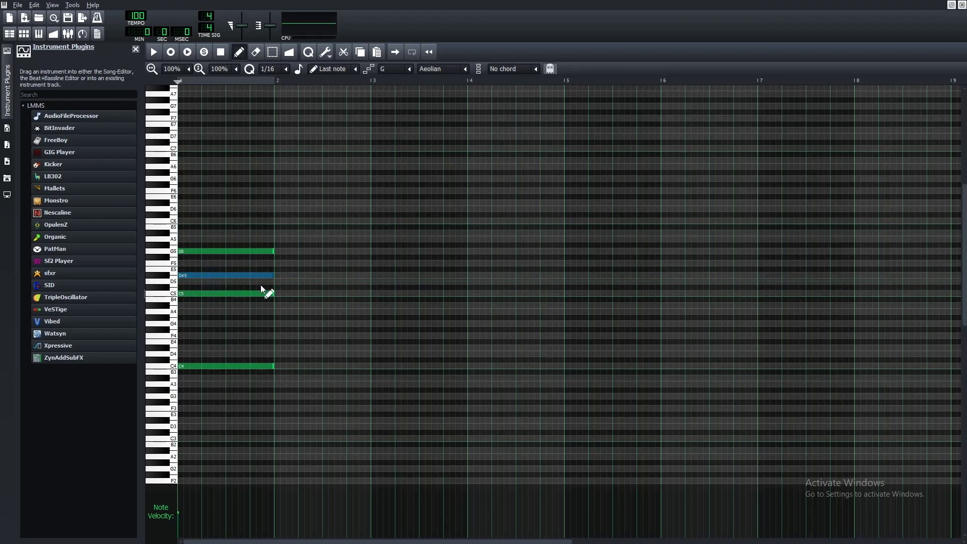
key("ctrl+Up")
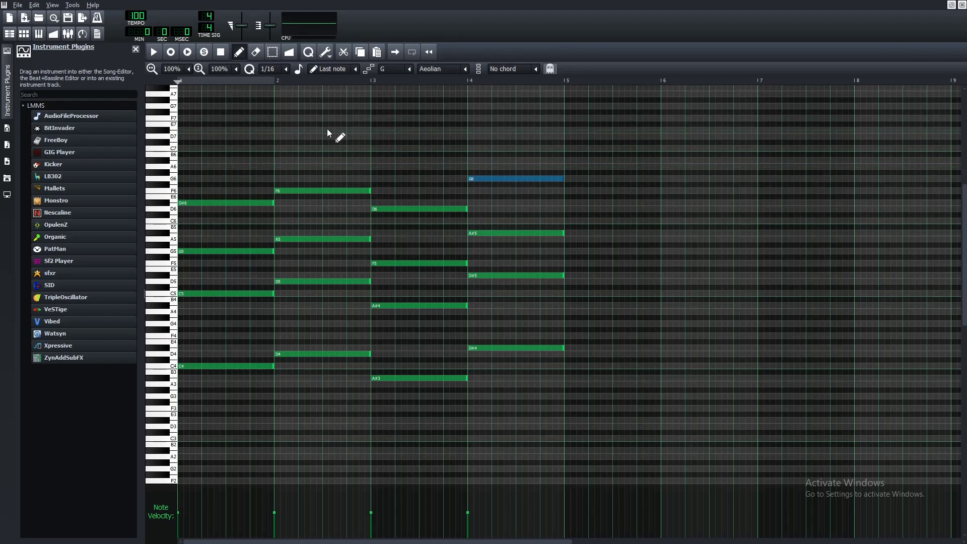
Step: Play back the four-bar chord progression and close the piano roll
key("space")
left_click(961, 5)
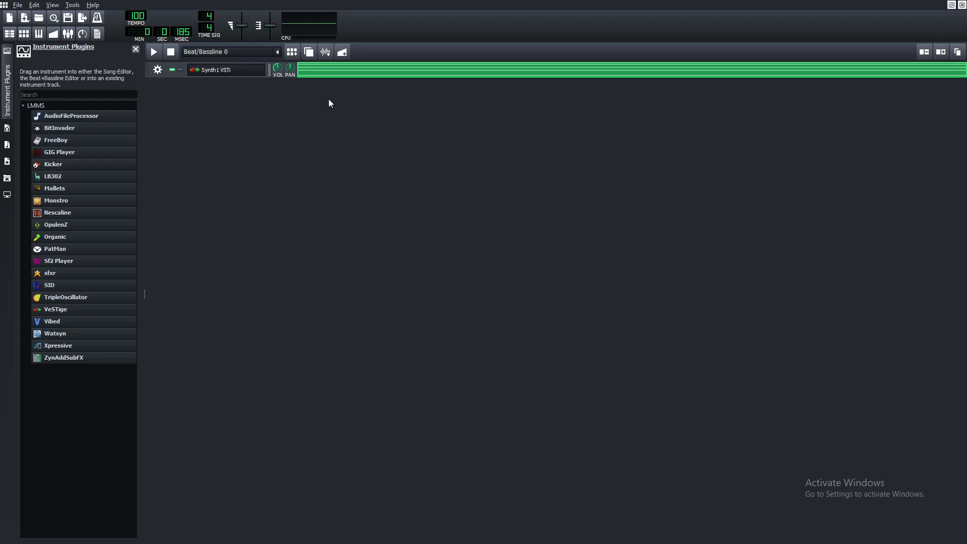
Step: Add the hi hat [ cheddar ] sample from the KBeaZy Fyed Up Volume 1 drum kit's Hi Hats folder as a new track
left_click(8, 178)
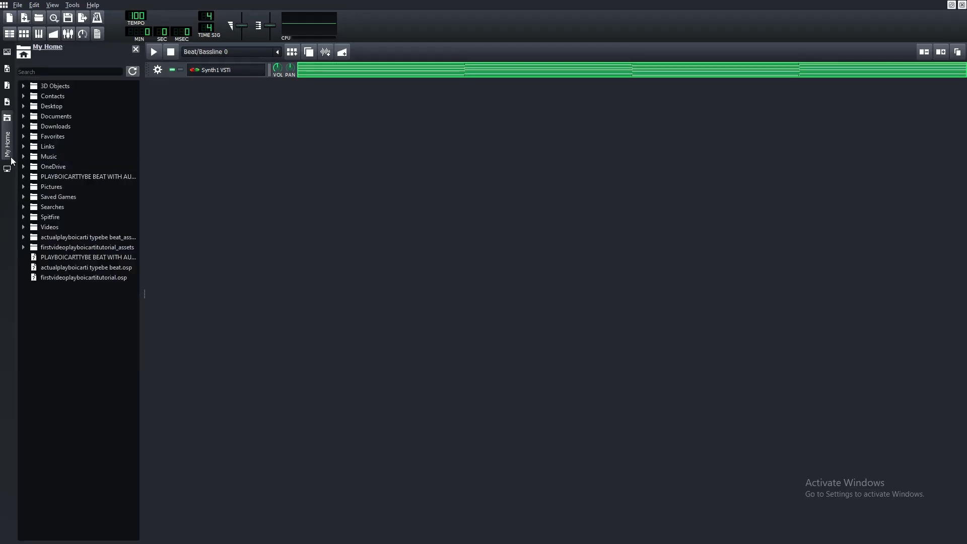
left_click(24, 156)
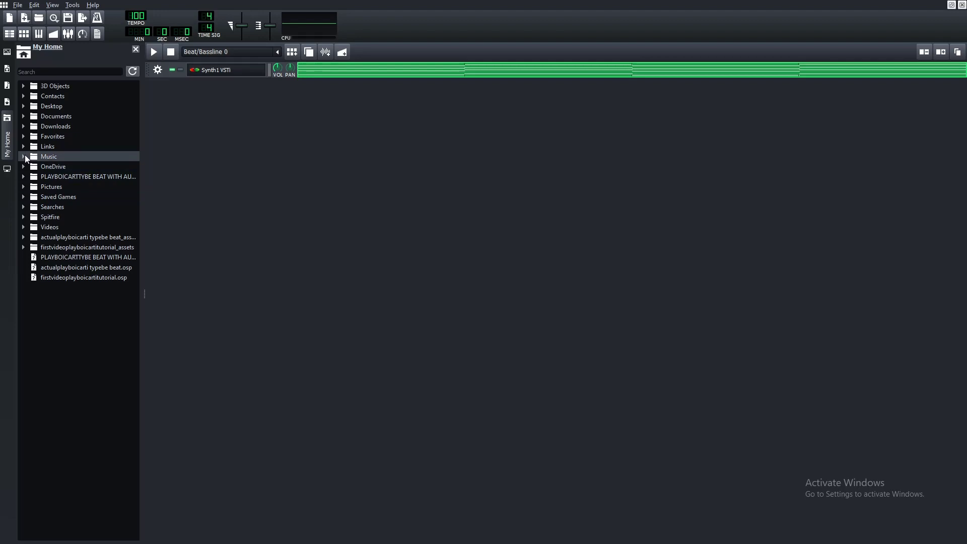
left_click(33, 177)
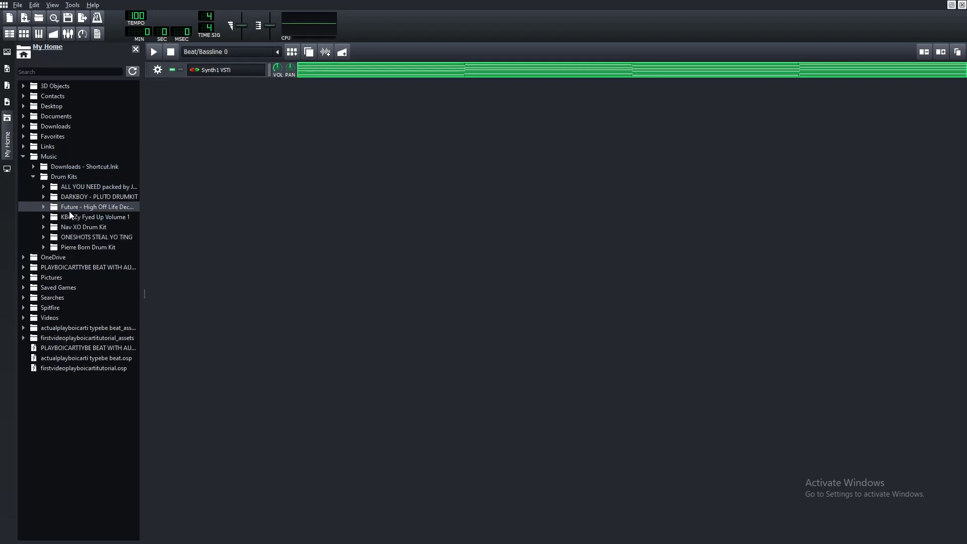
left_click(44, 216)
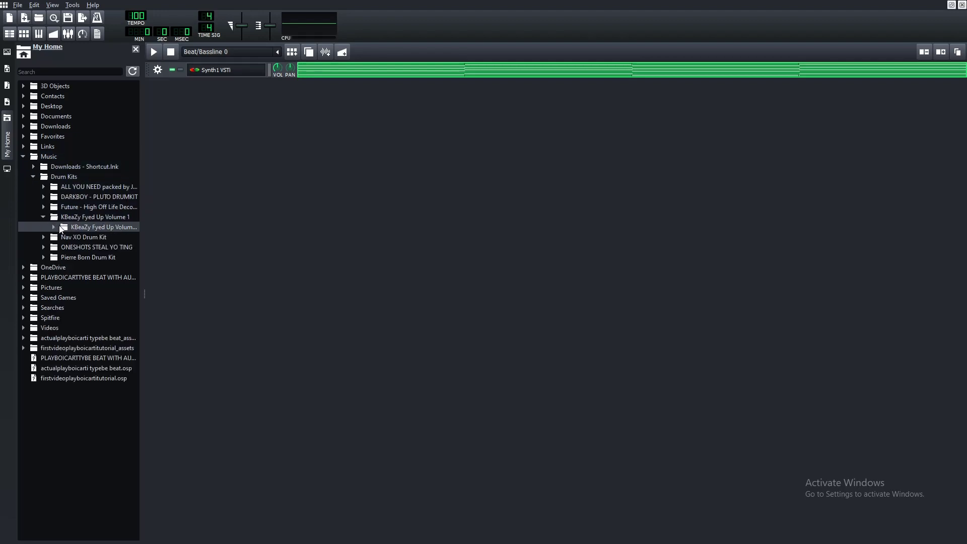
left_click(54, 226)
left_click(63, 267)
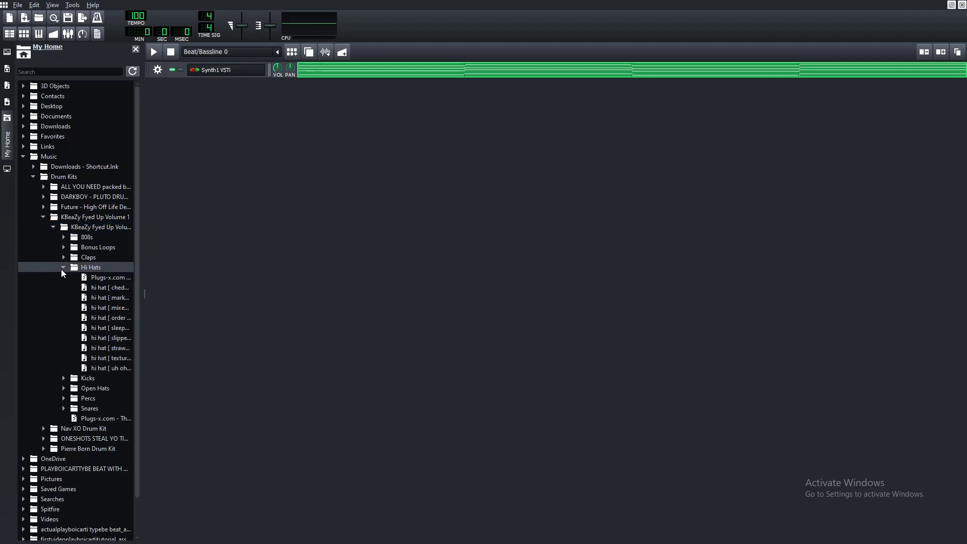
left_click(111, 291)
left_click_drag(111, 289, 354, 208)
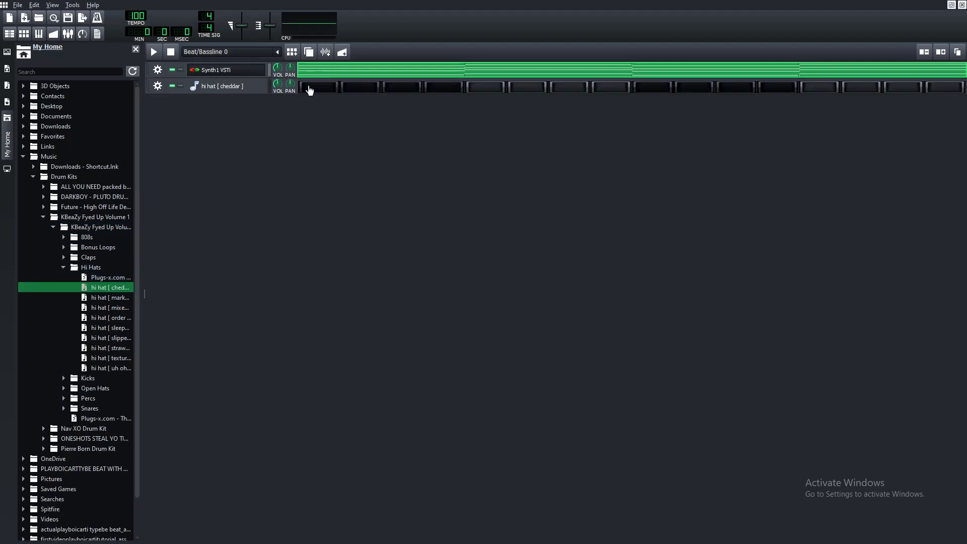
Step: Extend the beat pattern by three bars of steps to match the four-bar chord progression
left_click(941, 52)
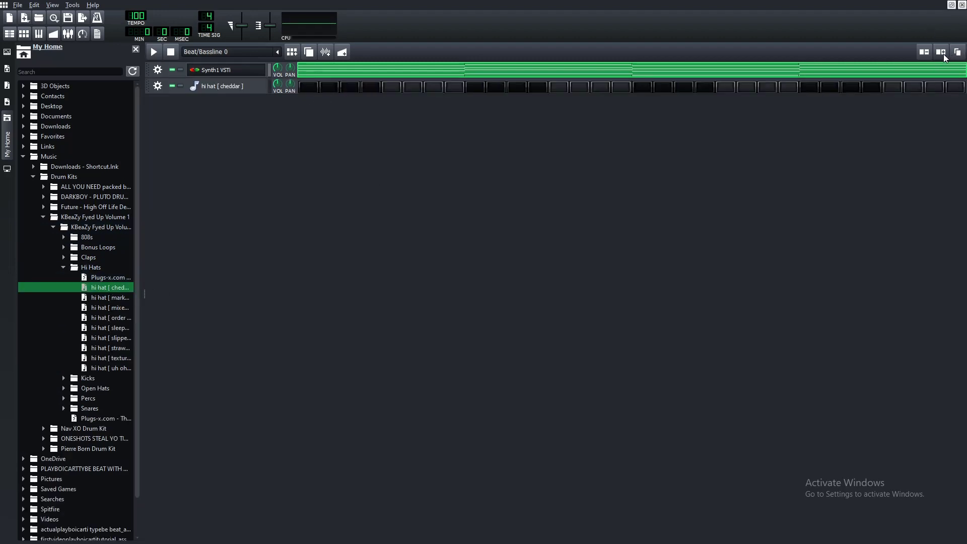
left_click(942, 52)
left_click(941, 53)
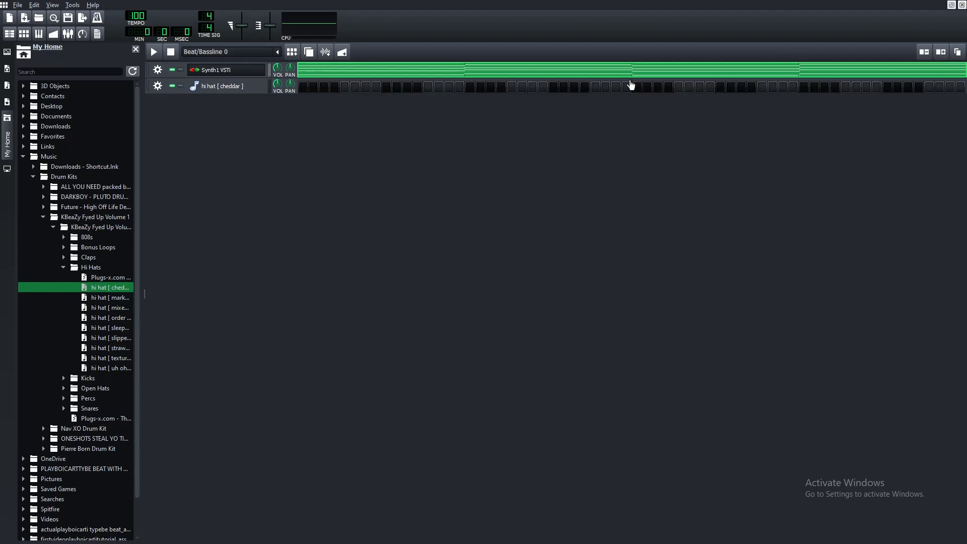
Step: Fill every step of the hi hat [ cheddar ] track across all four bars
left_click(303, 87)
left_click(324, 87)
left_click(344, 87)
left_click(365, 88)
left_click(313, 87)
left_click(335, 87)
left_click(366, 87)
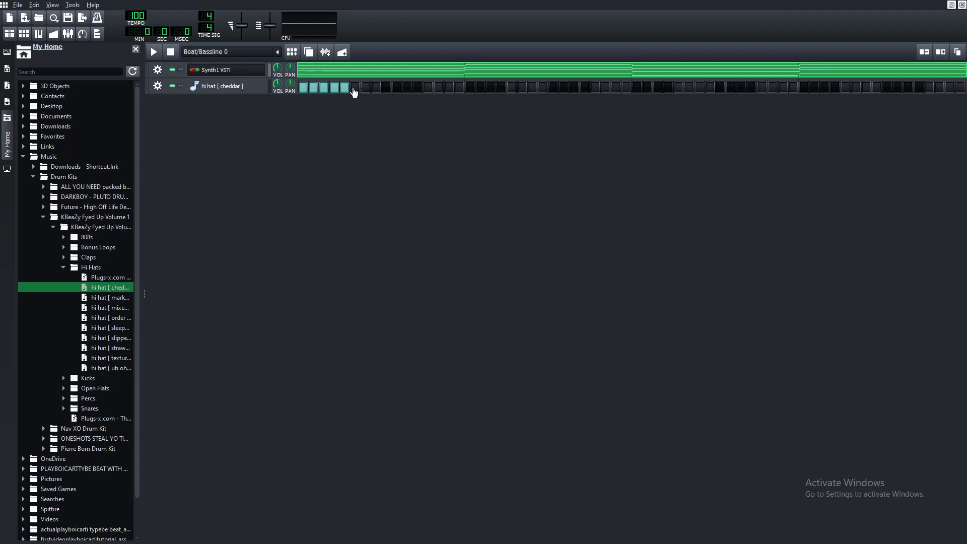
left_click_drag(354, 92, 960, 88)
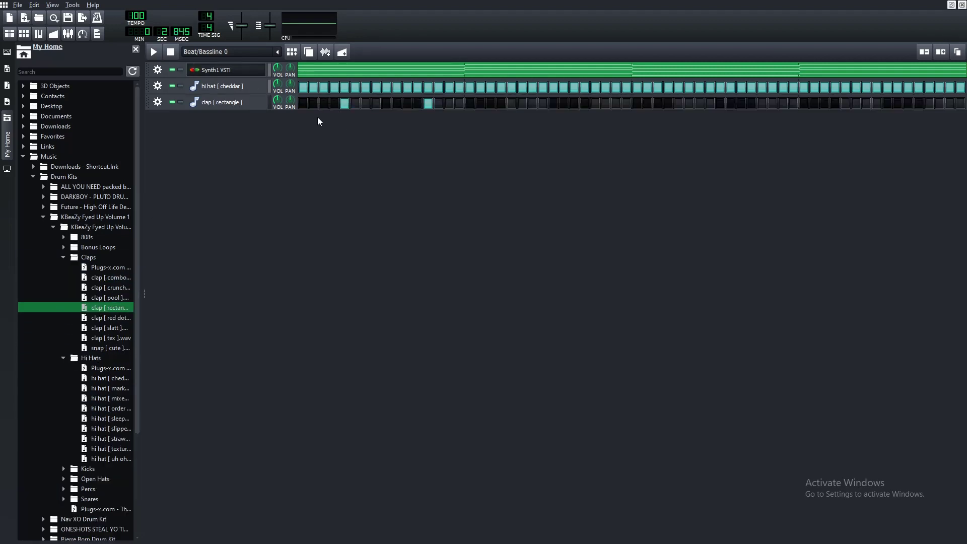
Step: Place clap [ rectangle ] hits on steps 5 and 13 of each bar and play back the beat
left_click(345, 104)
left_click(386, 104)
left_click(428, 104)
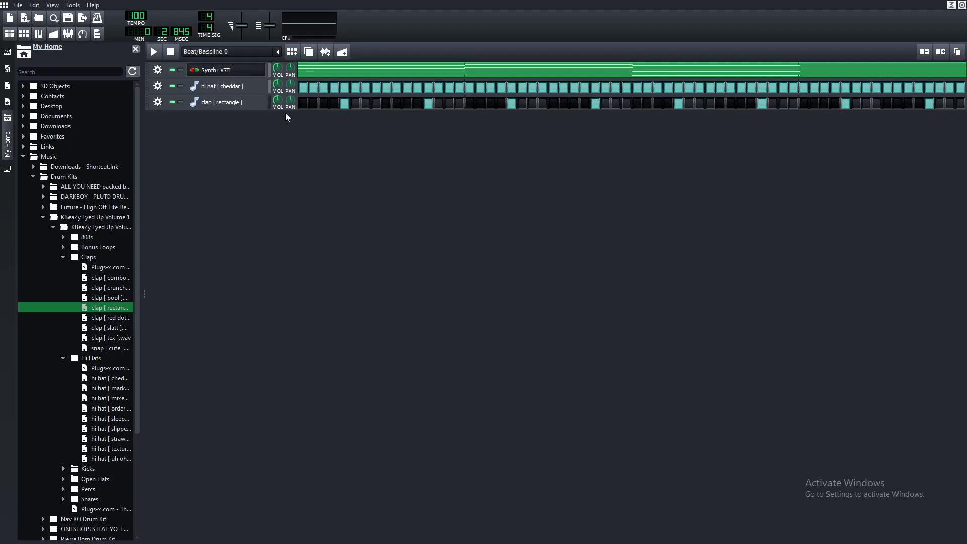
key("space")
key("space")
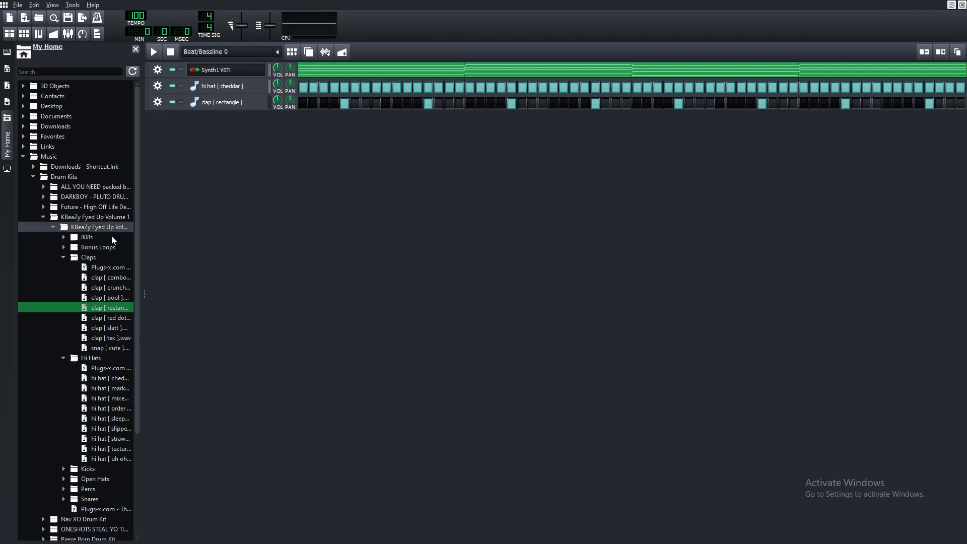
Step: Add the 808 [ bullet ] sample from the kit's 808s folder as a new track and open its instrument settings
left_click(63, 239)
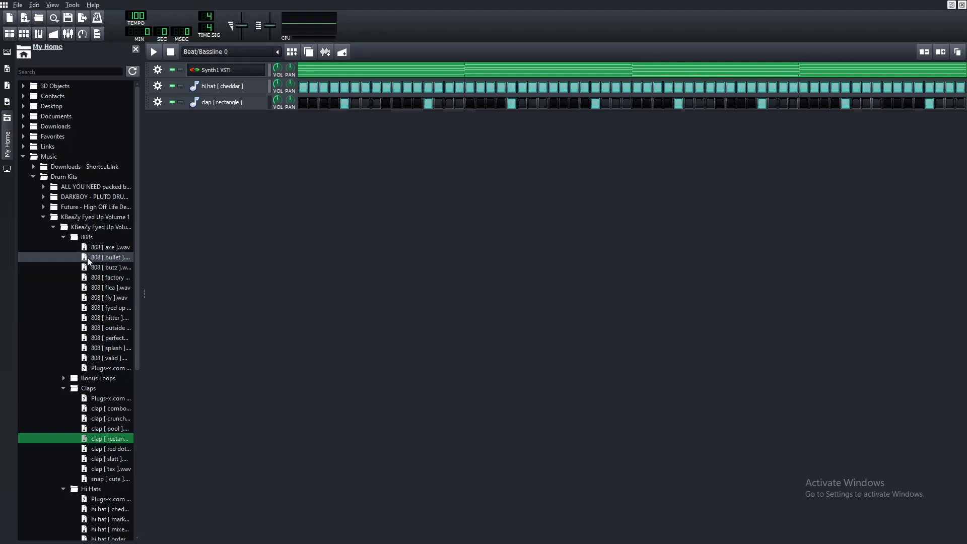
left_click_drag(87, 257, 234, 121)
left_click(236, 121)
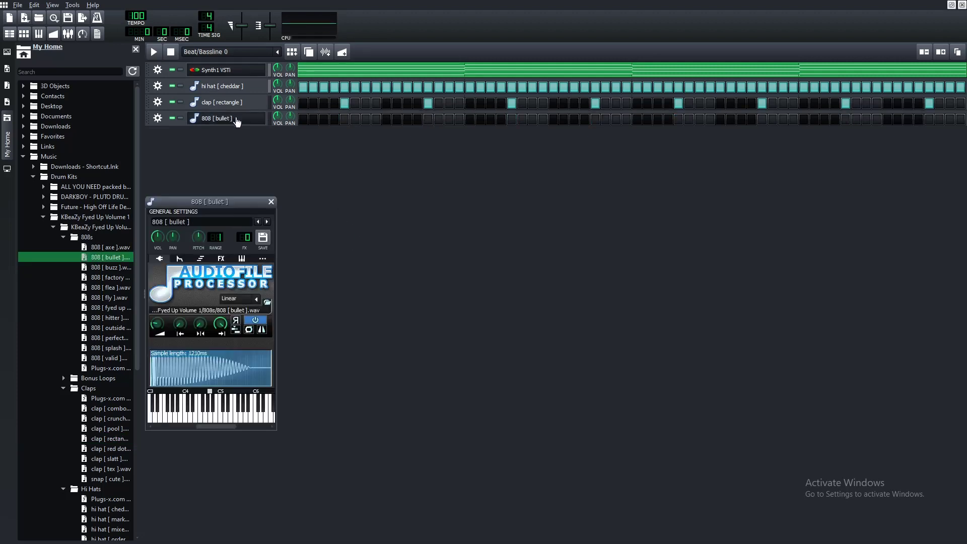
left_click_drag(226, 199, 367, 155)
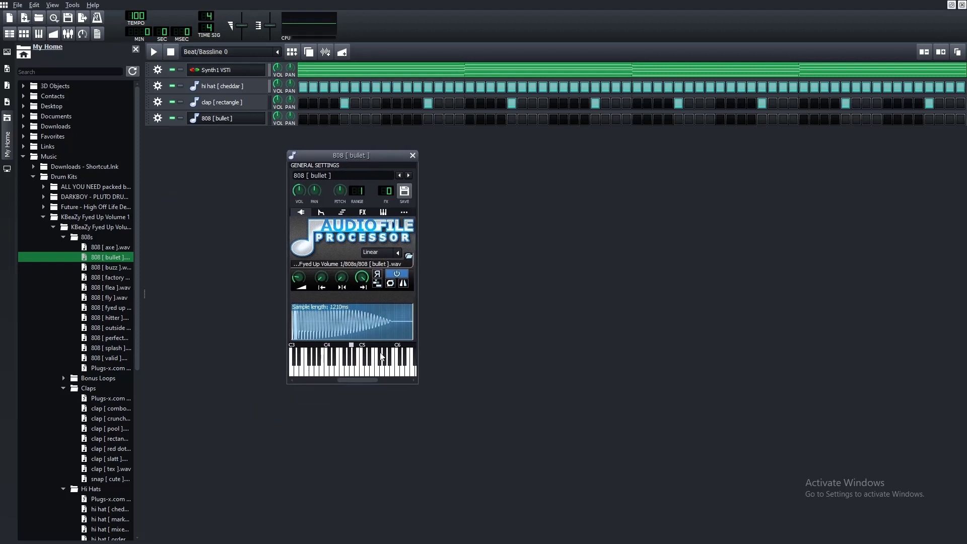
Step: Raise the 808 [ bullet ] volume envelope amount to maximum and adjust its attack
left_click(321, 213)
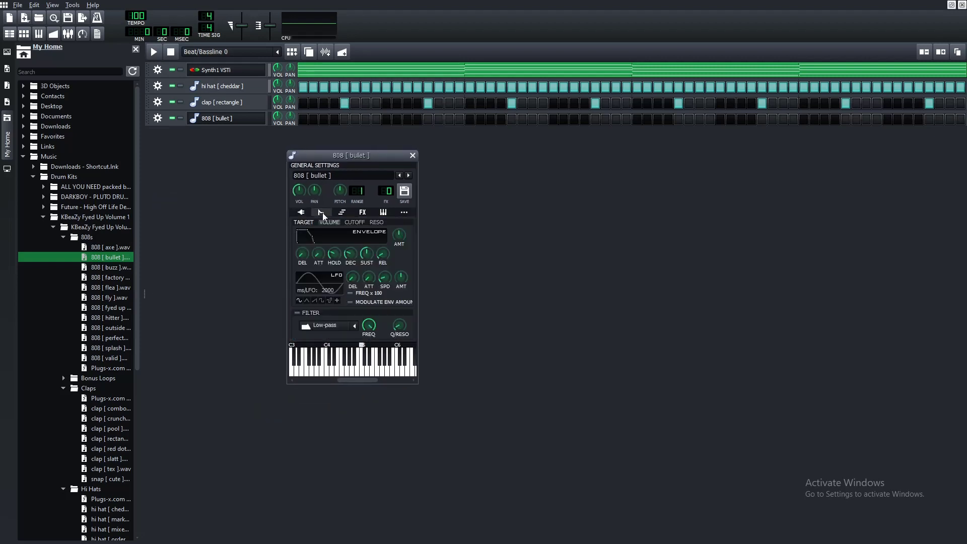
left_click_drag(404, 238, 406, 201)
double_click(404, 238)
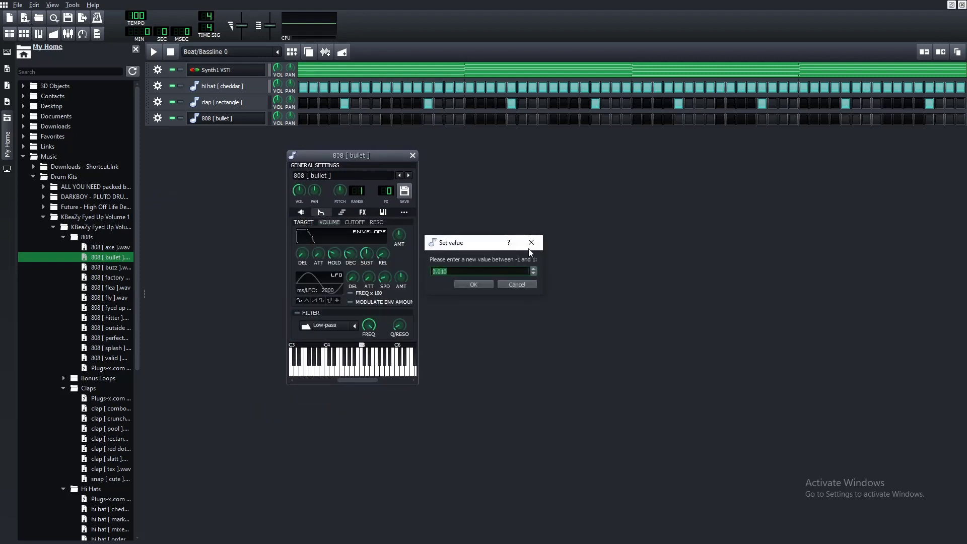
left_click(530, 243)
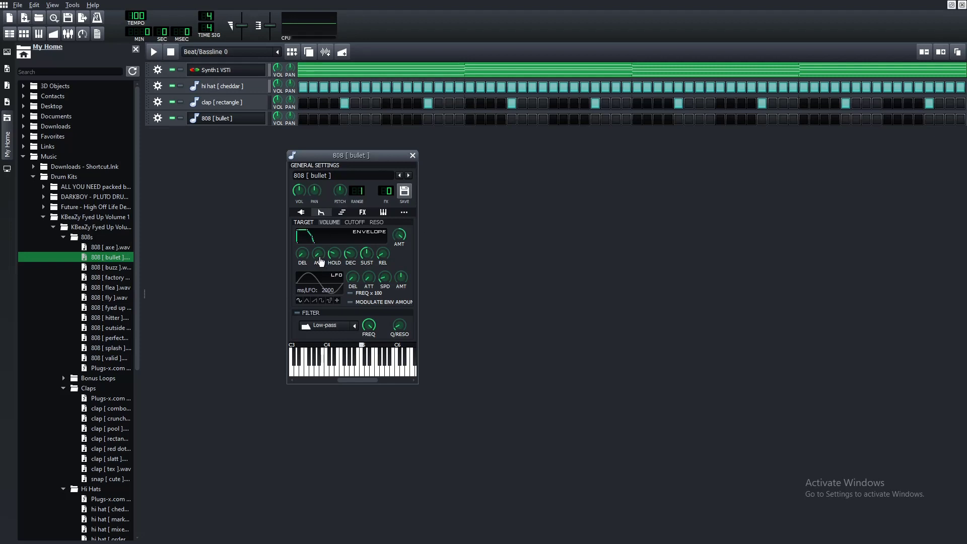
left_click_drag(320, 260, 321, 257)
Step: Find the Equalizer effect with the search term eq and add it to the 808 [ bullet ] effects chain
left_click(362, 213)
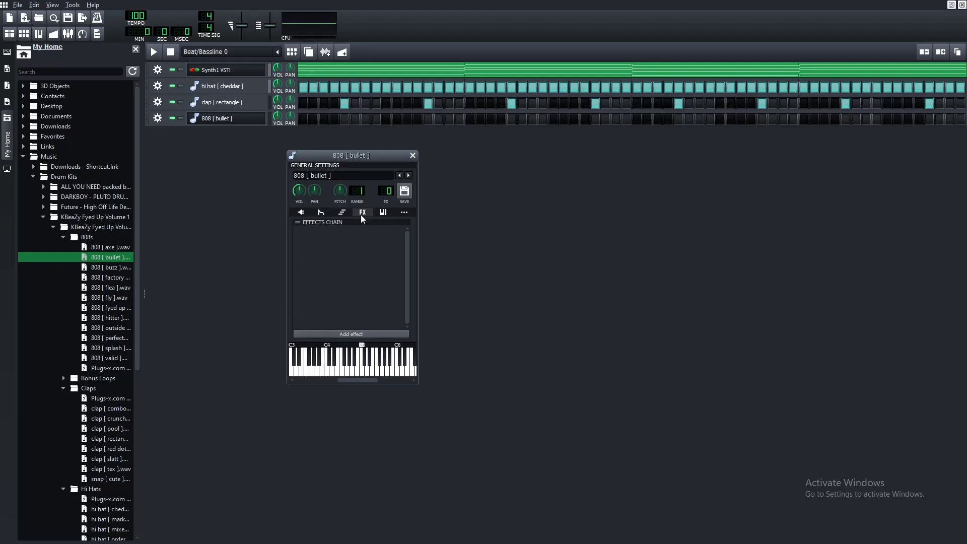
left_click(376, 336)
type("eq")
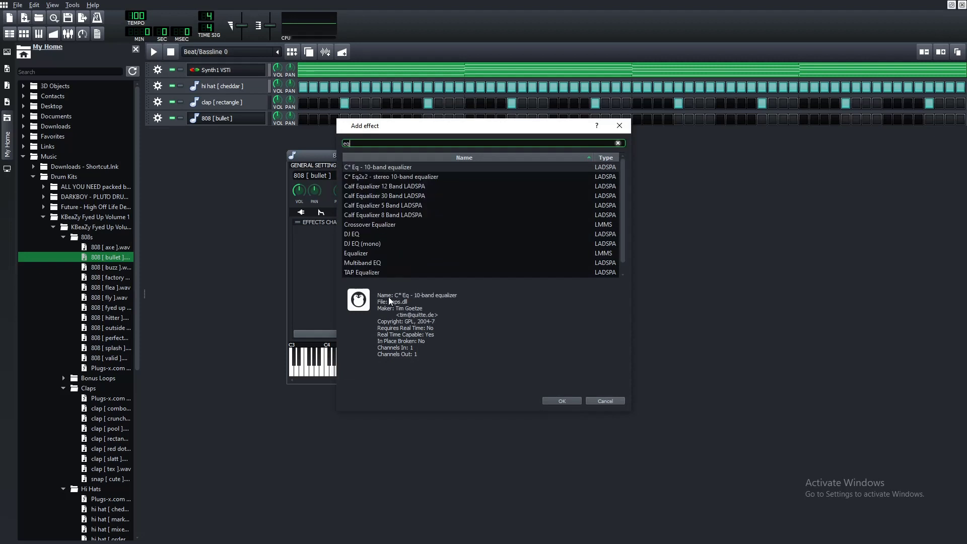
double_click(376, 254)
left_click_drag(709, 285, 525, 217)
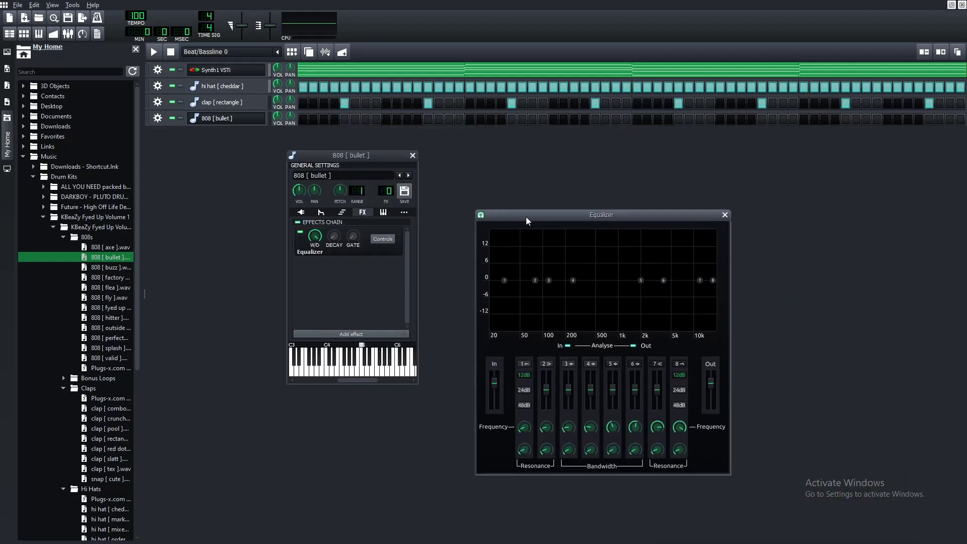
Step: Enable the equalizer's low-cut band 1 and raise its cutoff frequency to roll off the 808's lowest bass
left_click(499, 281)
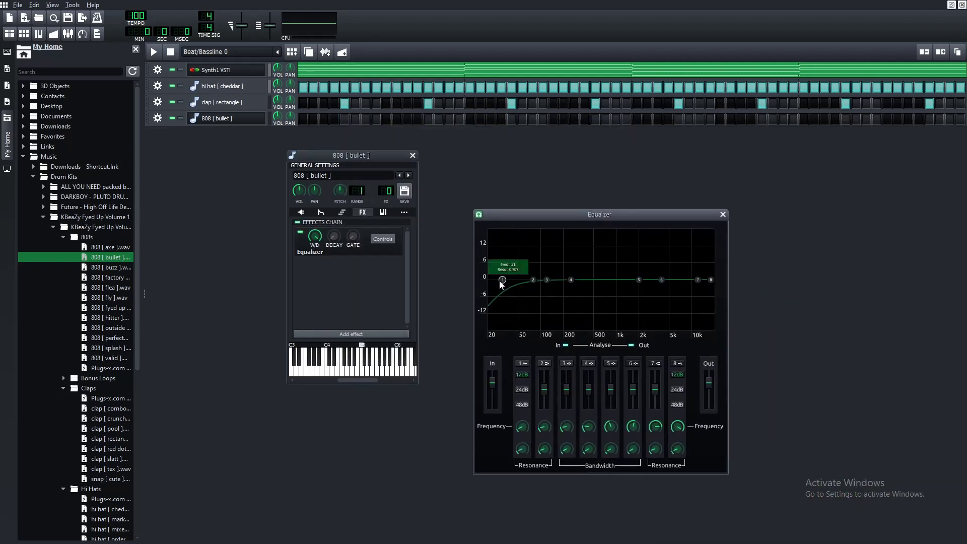
left_click_drag(501, 283, 530, 288)
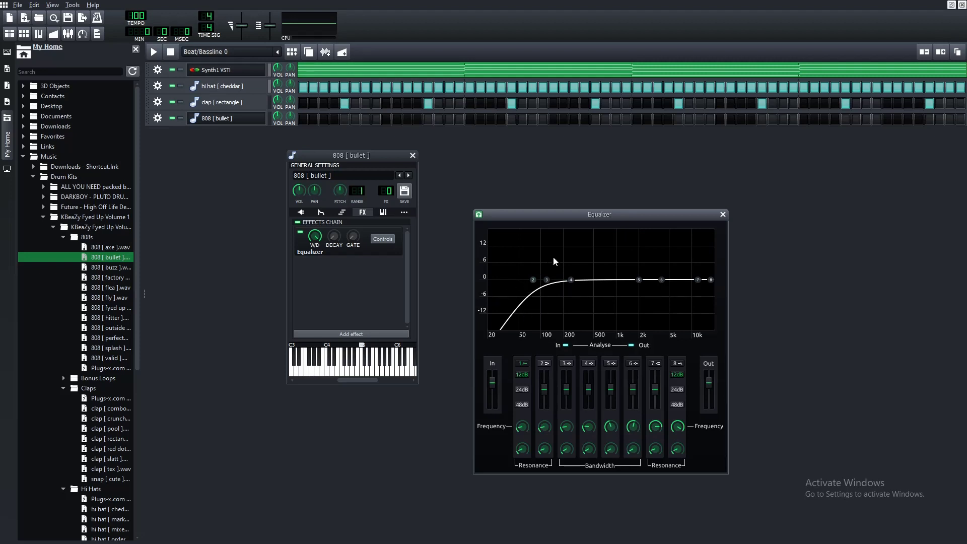
left_click(722, 215)
left_click(254, 119)
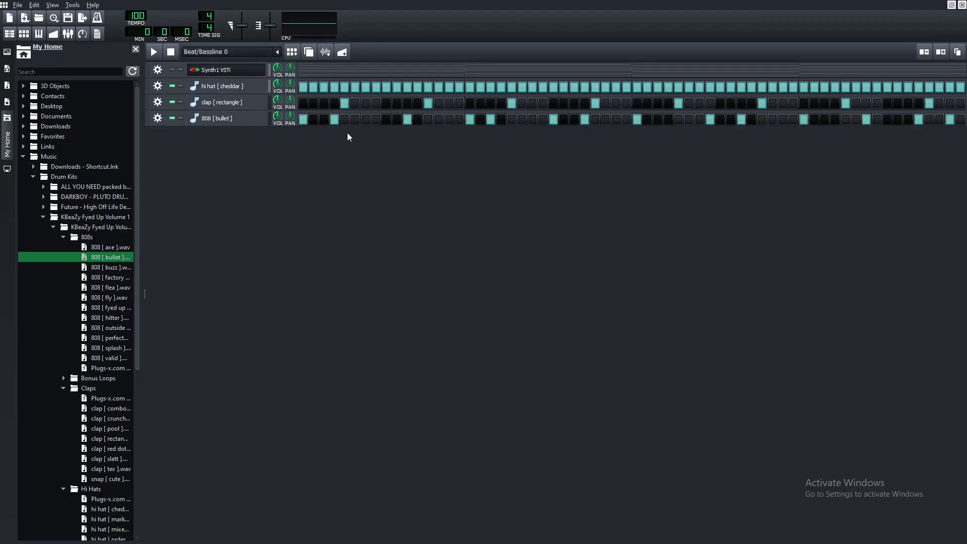
Step: Play back the beat with the 808 hits and open the 808 [ bullet ] pattern for editing
key("space")
key("space")
right_click(304, 123)
left_click(302, 134)
Step: Copy the four lowest notes (C4, D4, A#3 and D#4) from the Synth1 chord pattern
right_click(325, 71)
left_click(341, 77)
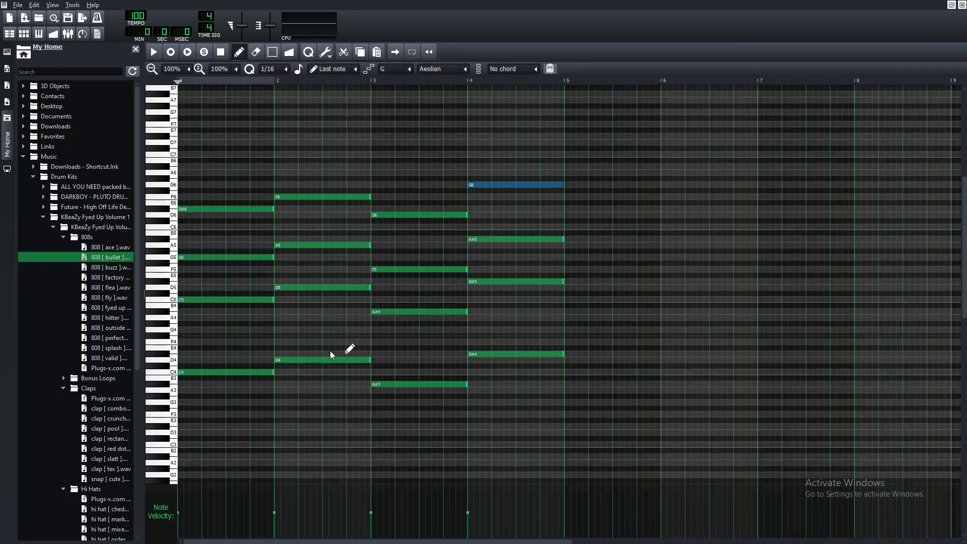
left_click_drag(201, 349, 626, 427)
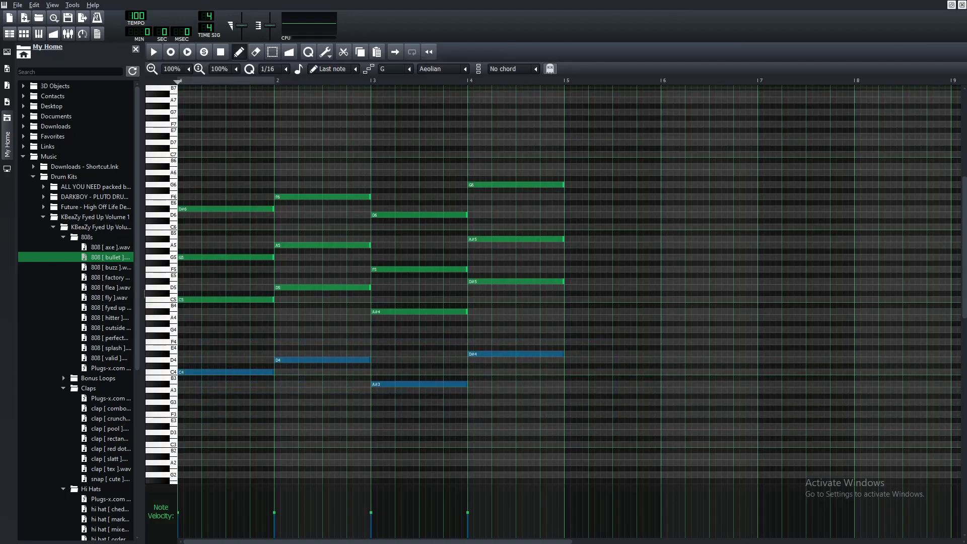
left_click(962, 4)
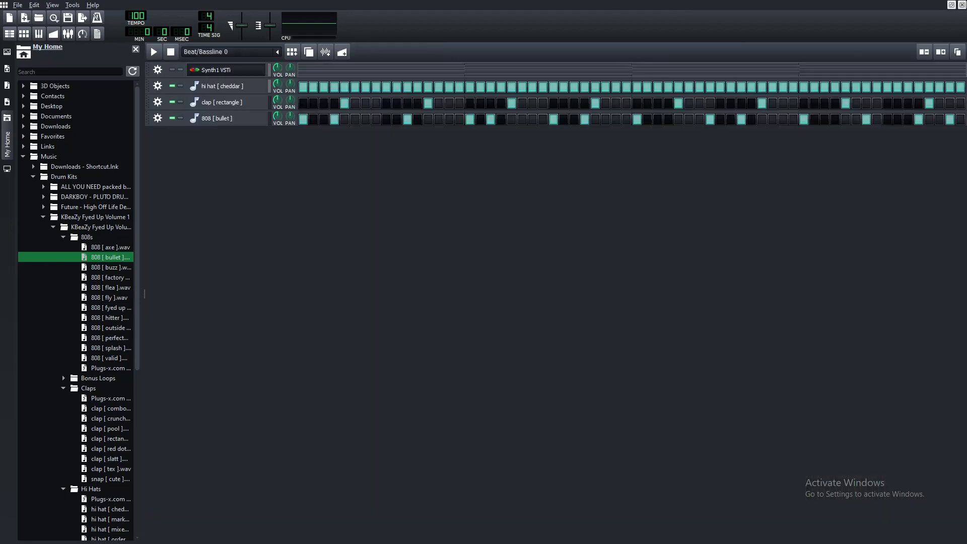
Step: Paste the copied bass notes into the 808 [ bullet ] pattern, starting at bar 1
right_click(301, 124)
left_click(321, 134)
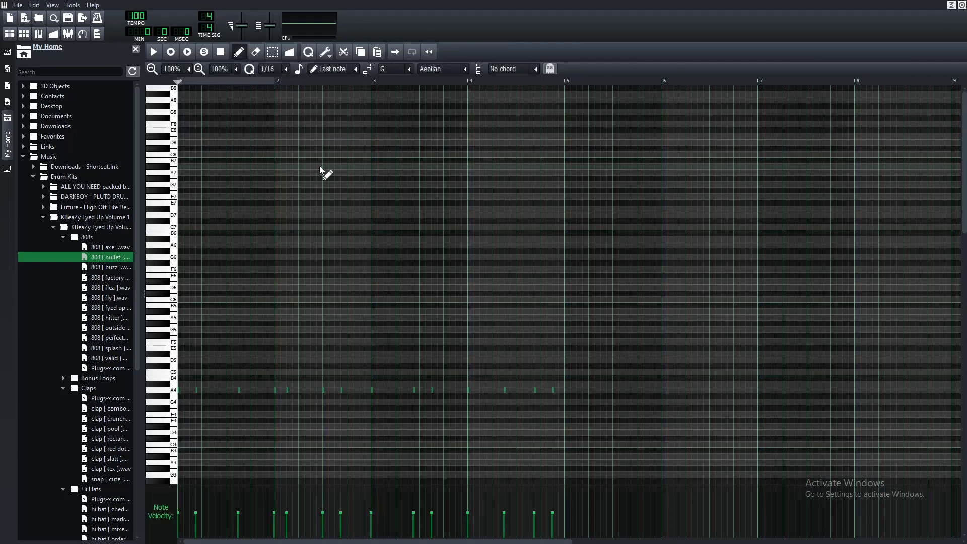
key("ctrl+v")
scroll(294, 218, "down", 3)
left_click(299, 220)
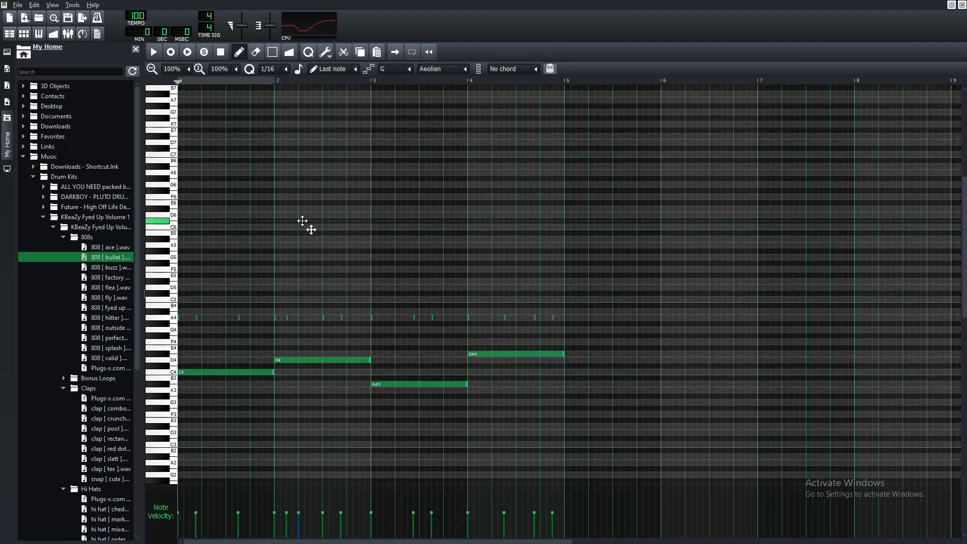
right_click(300, 221)
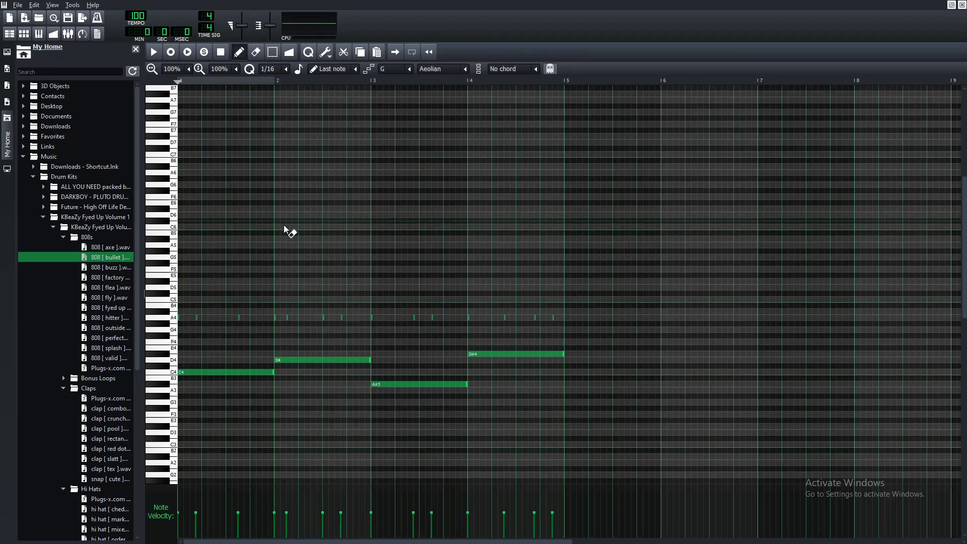
Step: Shorten and repeat the pasted C4, D4, A#3 and D#4 notes to follow the rhythm of the existing 808 hits
left_click_drag(274, 373, 186, 373)
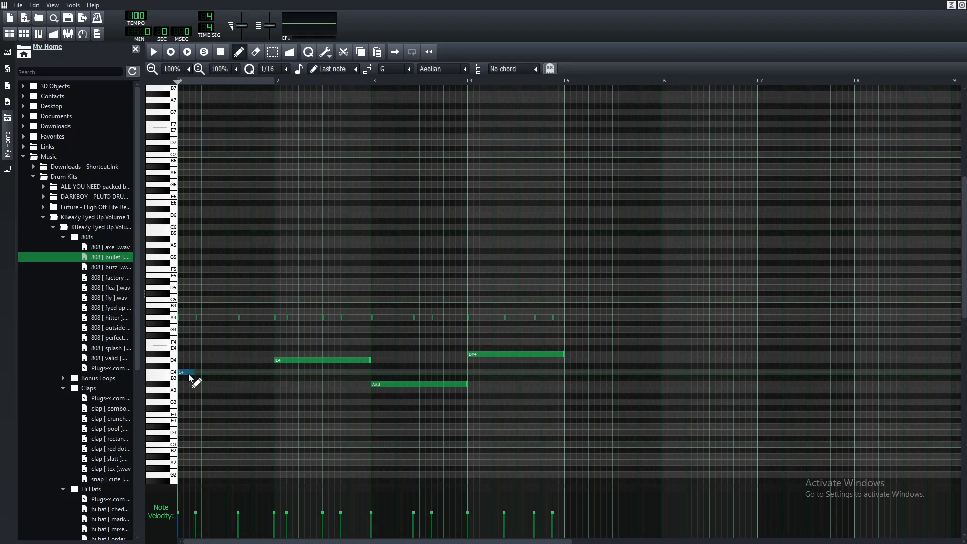
left_click(199, 373)
left_click_drag(213, 373, 274, 373)
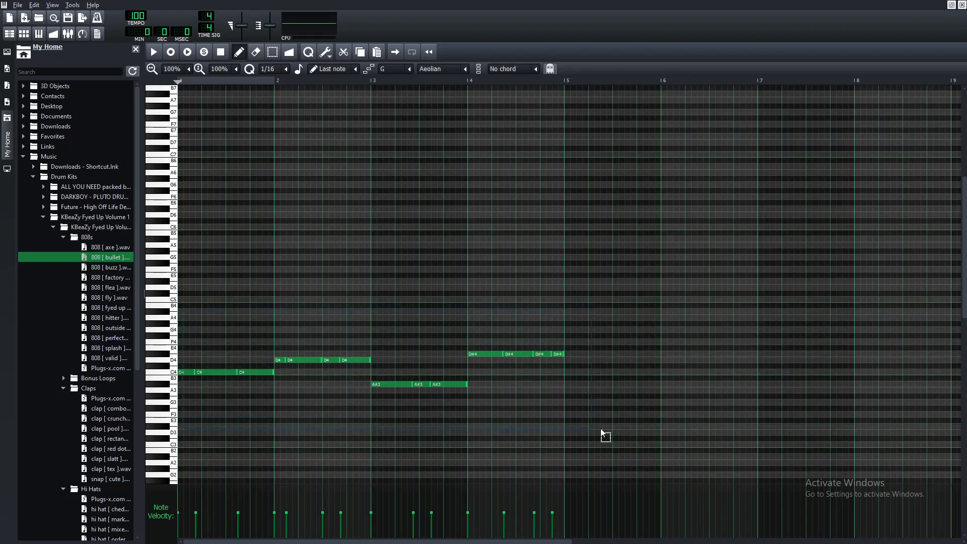
Step: Raise all the 808 notes by one octave and delete the stray note above bar 1
key("ctrl+a")
key("alt+space")
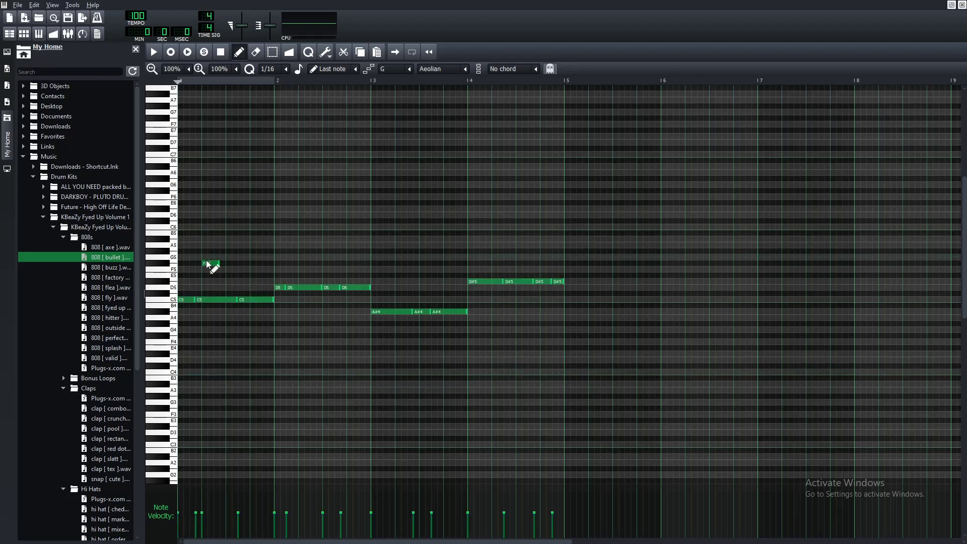
right_click(208, 265)
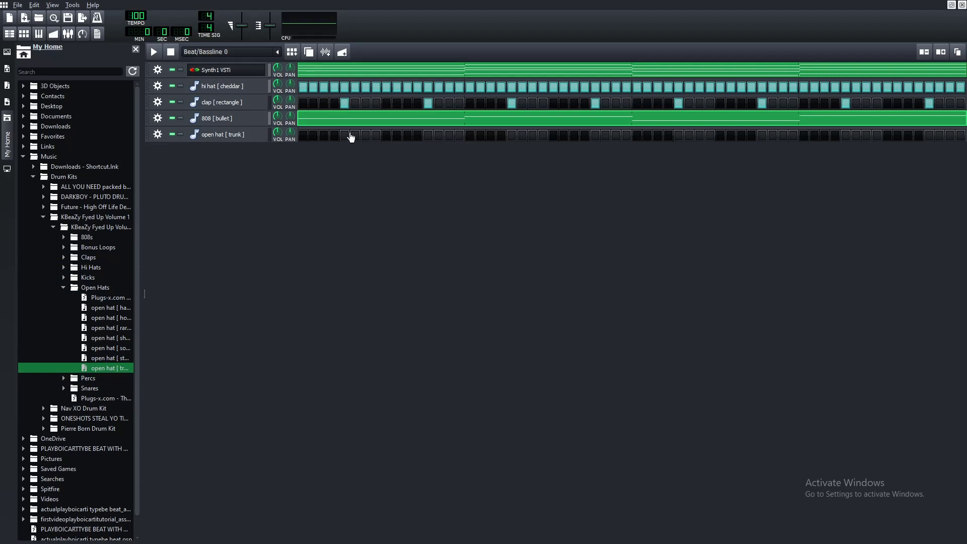
Step: Place open hat [ trunk ] hits on step 3 of bar 1 and step 11 of bar 3, and play back with Synth1 muted
left_click(324, 136)
left_click(172, 69)
key("space")
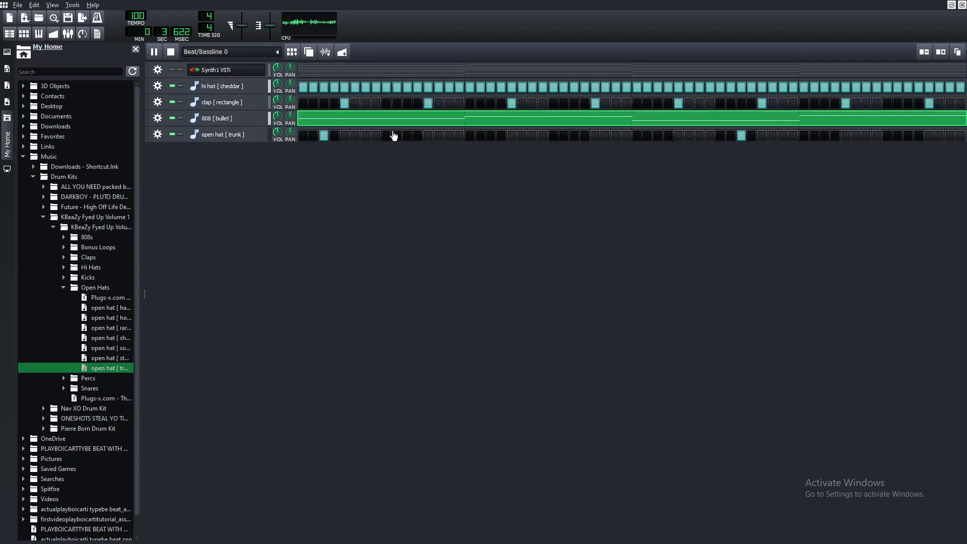
key("space")
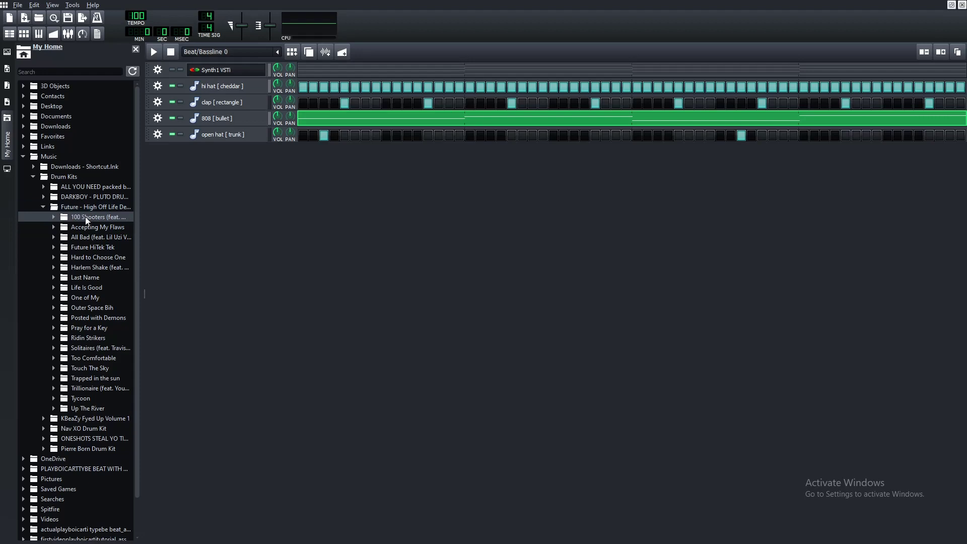
Step: Add snare.wav from the All Bad folder as a track and place hits on steps 8 and 10 of bar 1
left_click(53, 237)
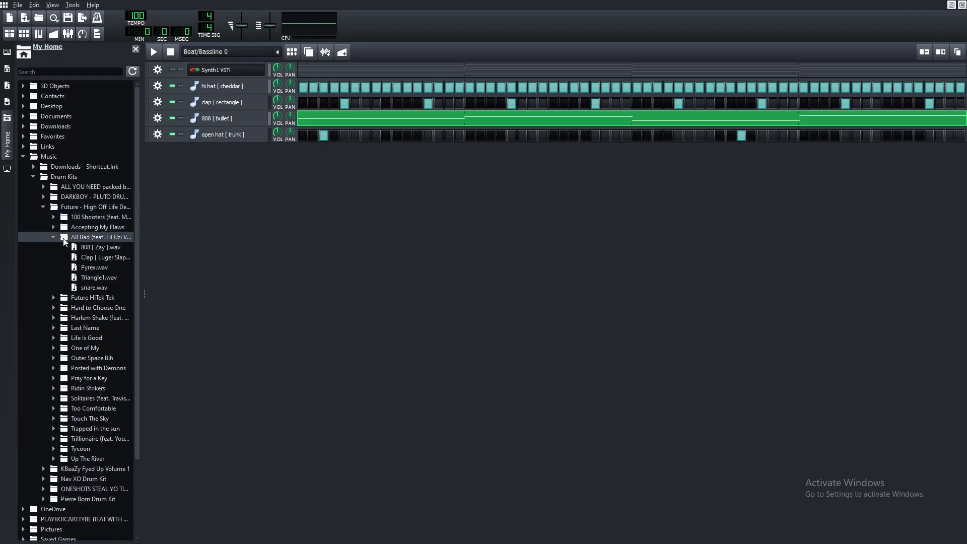
double_click(110, 286)
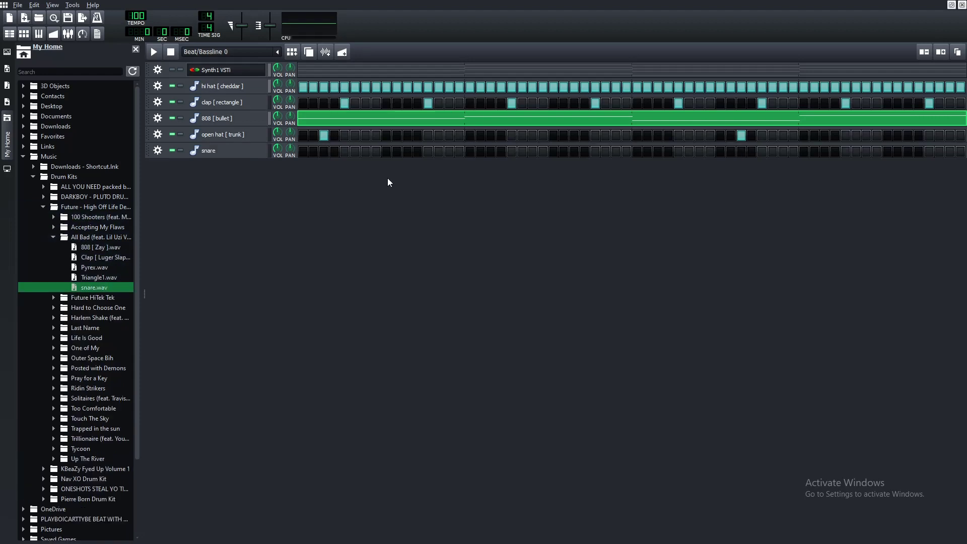
left_click(376, 151)
left_click(397, 151)
key("space")
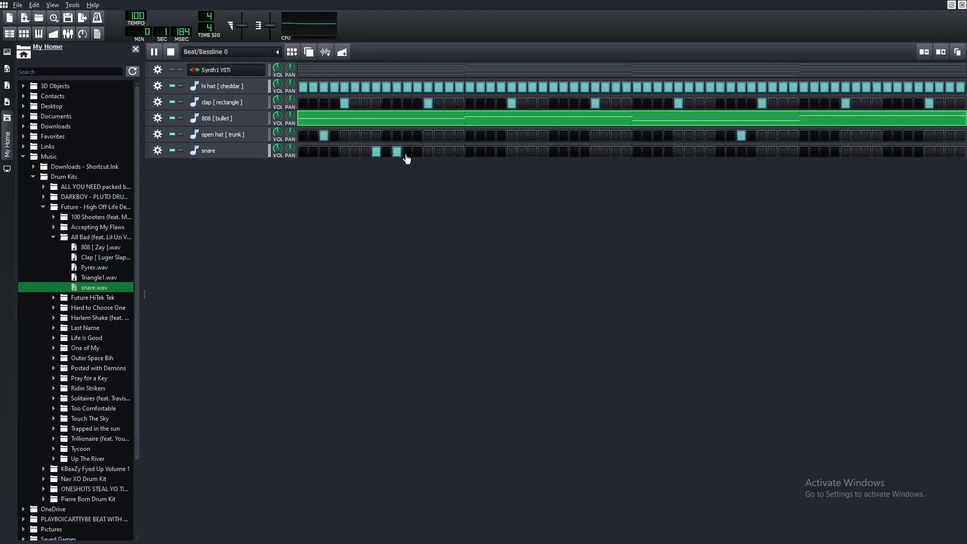
key("space")
Step: Place snare hits on steps 8 and 11 of bar 2, step 8 of bar 3 and step 11 of bar 4, and play back
left_click(543, 152)
left_click(574, 151)
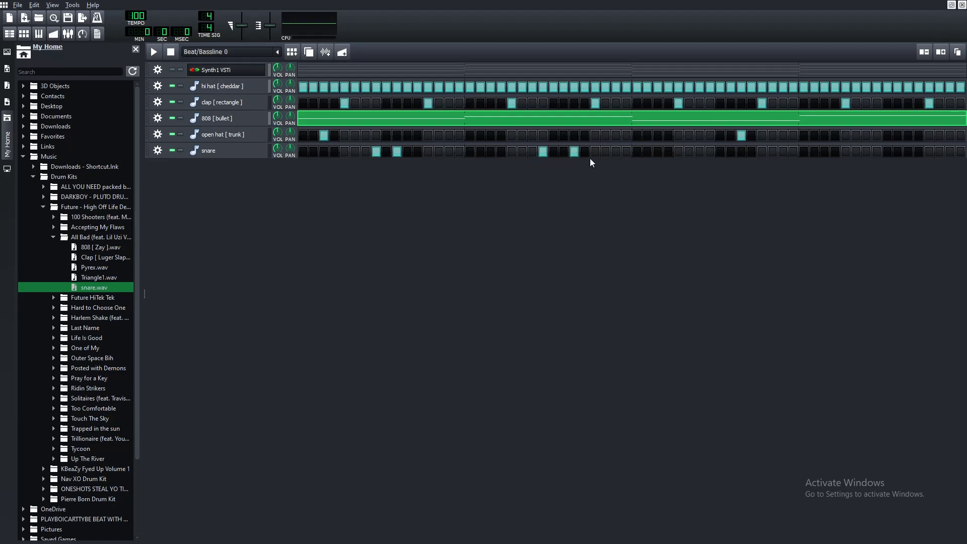
left_click(699, 151)
left_click(710, 151)
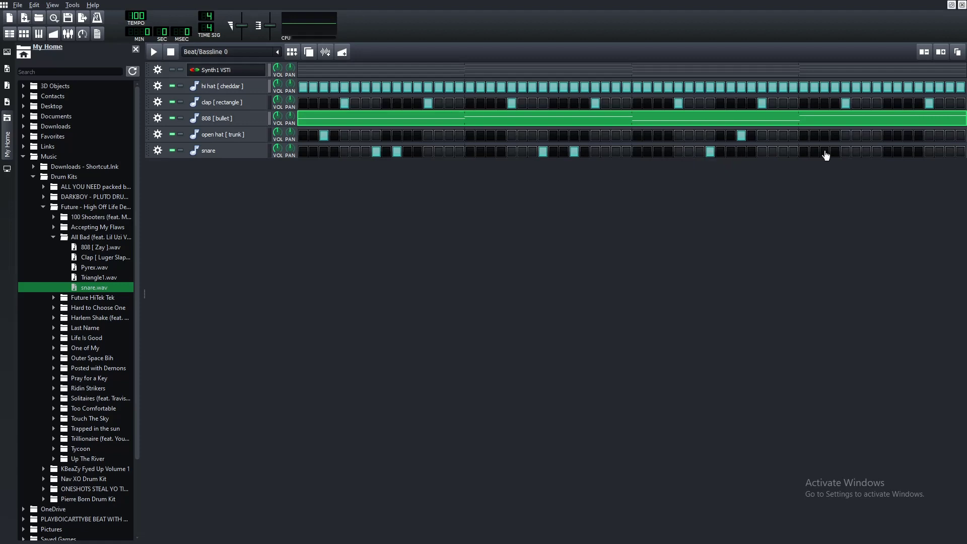
left_click(877, 151)
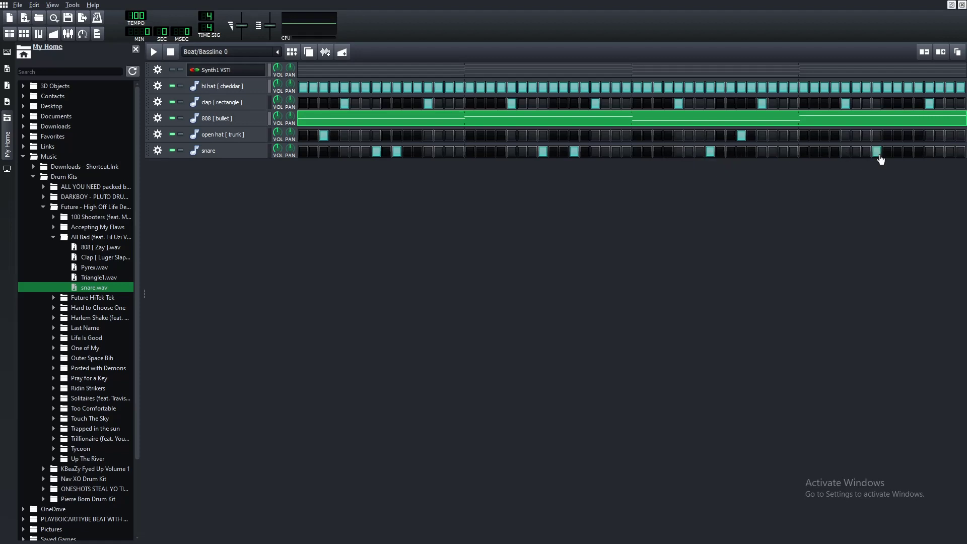
left_click(910, 152)
key("space")
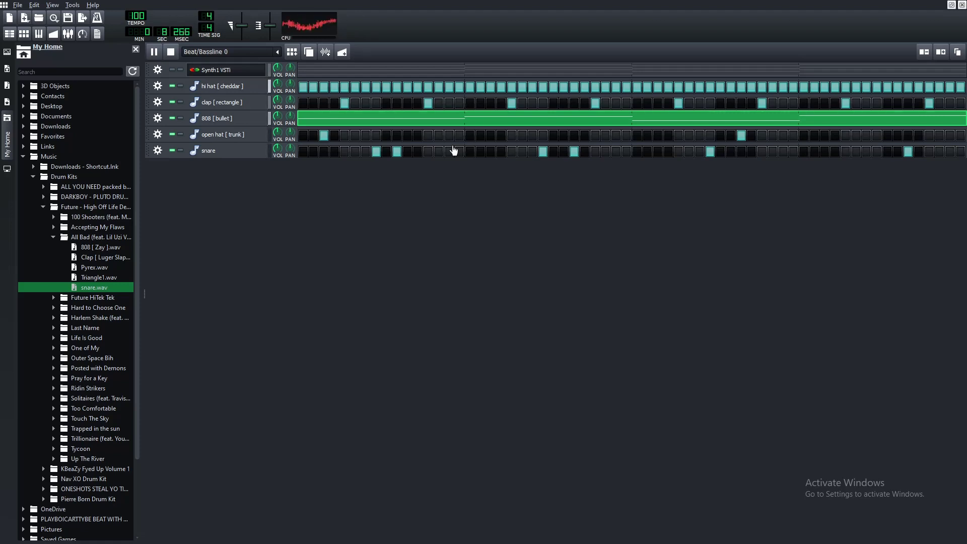
key("space")
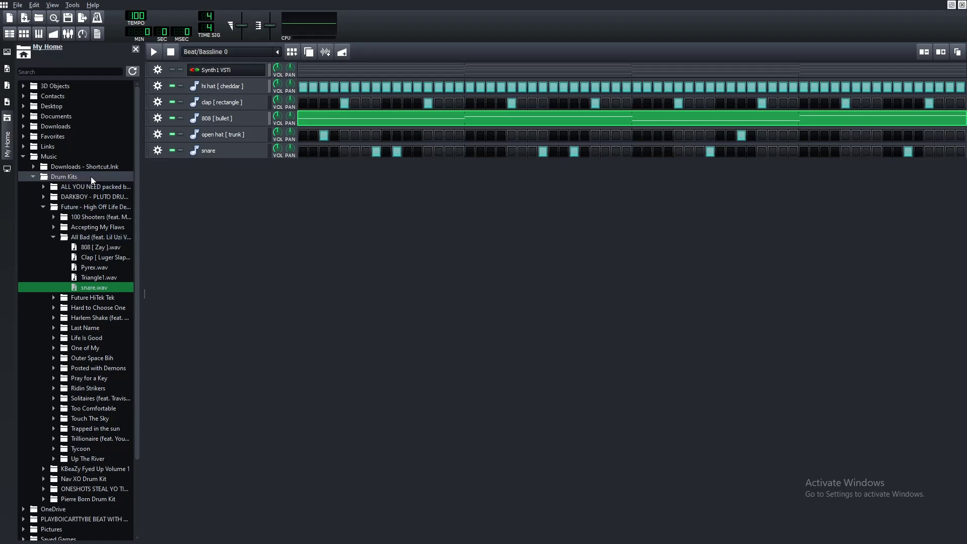
Step: Clone the Synth1 VSTi track and delete every note from the copy's pattern
left_click(157, 71)
left_click(189, 86)
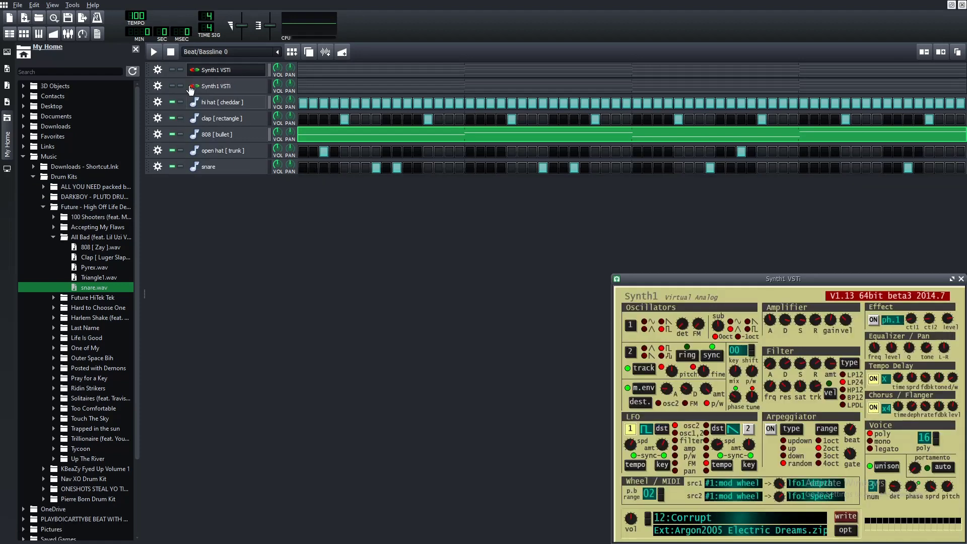
right_click(306, 85)
left_click(330, 92)
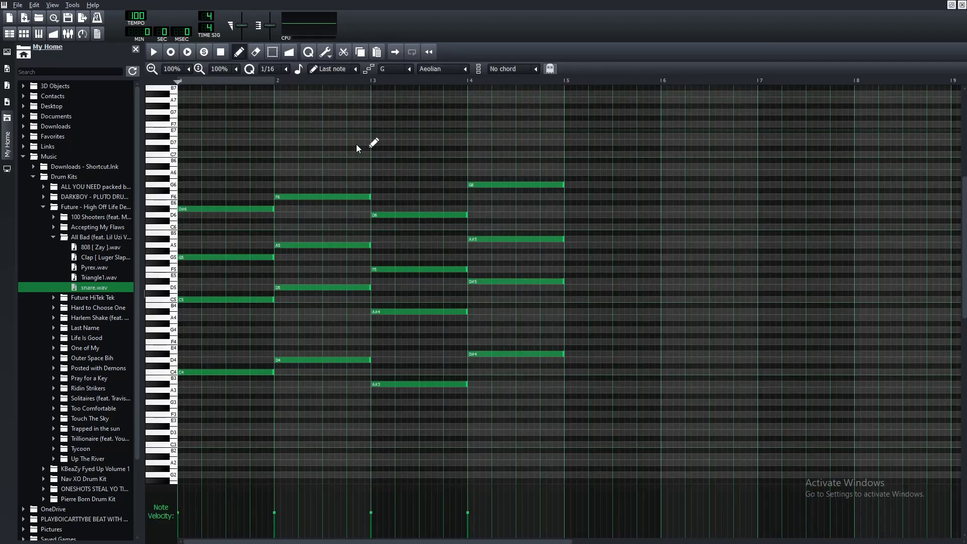
key("ctrl+a")
key("Delete")
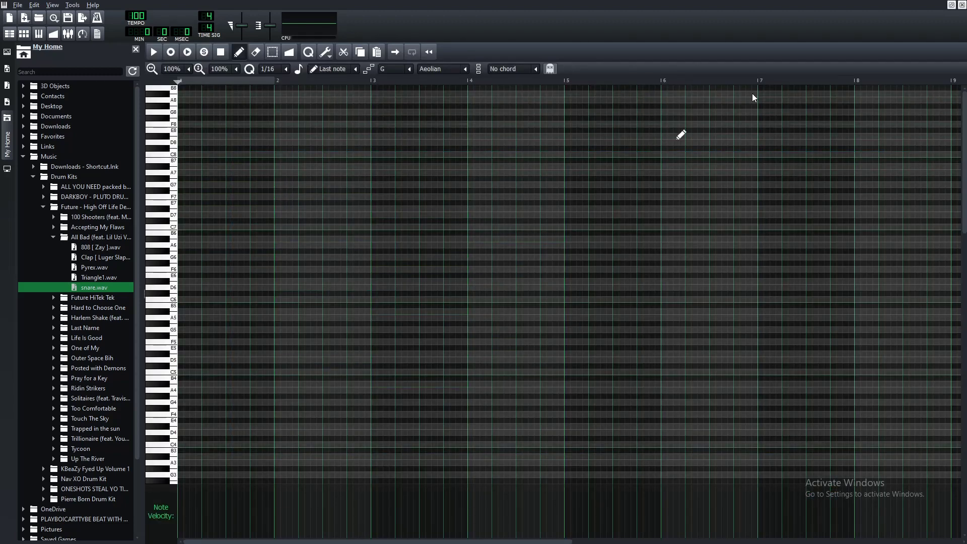
left_click(962, 4)
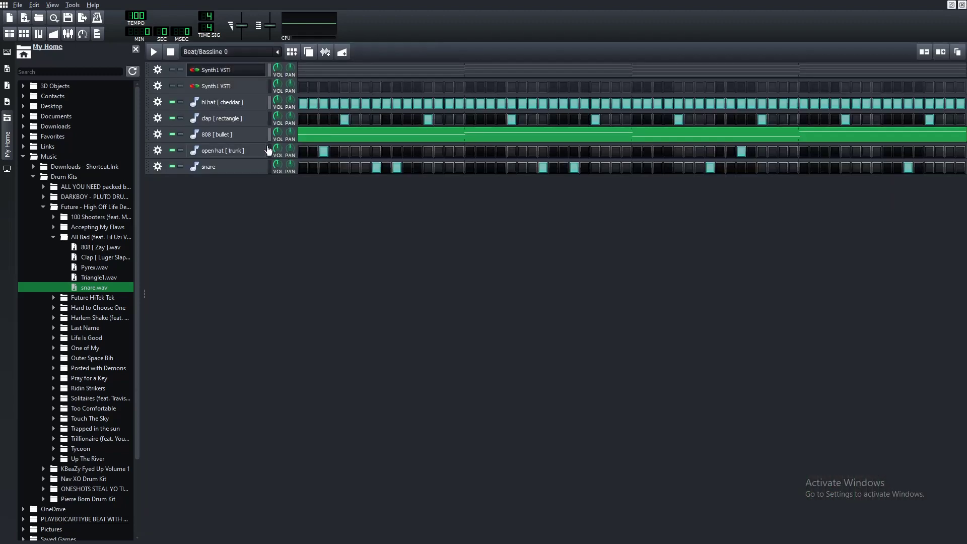
Step: Write a four-bar melody in the cloned Synth1 track's empty pattern, starting from C6
right_click(306, 91)
left_click(321, 96)
left_click(187, 300)
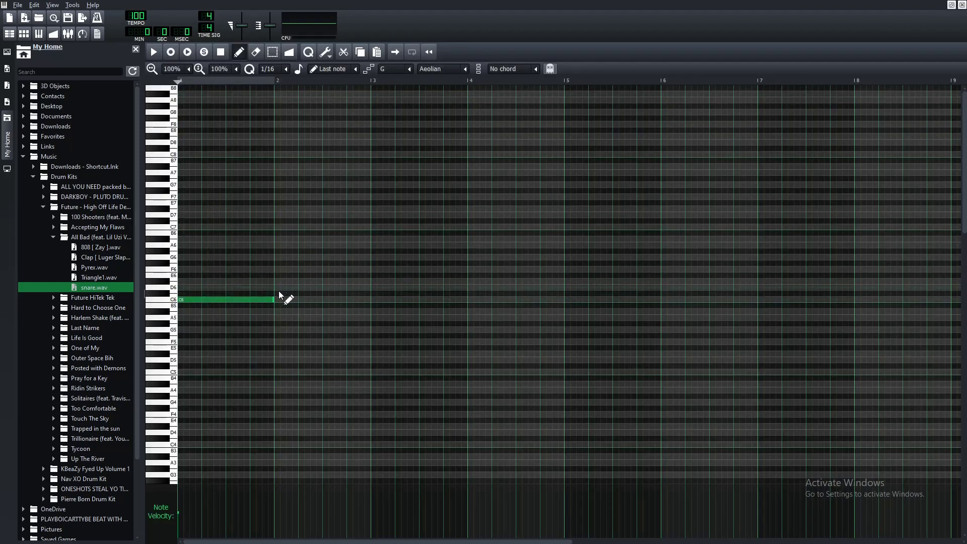
left_click(961, 5)
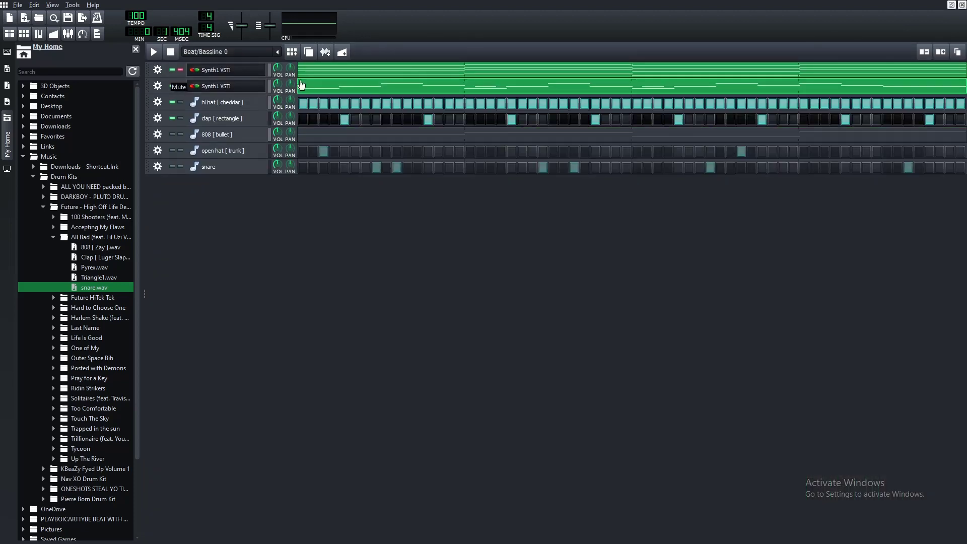
Step: Load preset 57, Empty Digital Org, from the CommanderRobot Chiptune & Lofi Bank into the cloned Synth1
left_click(204, 87)
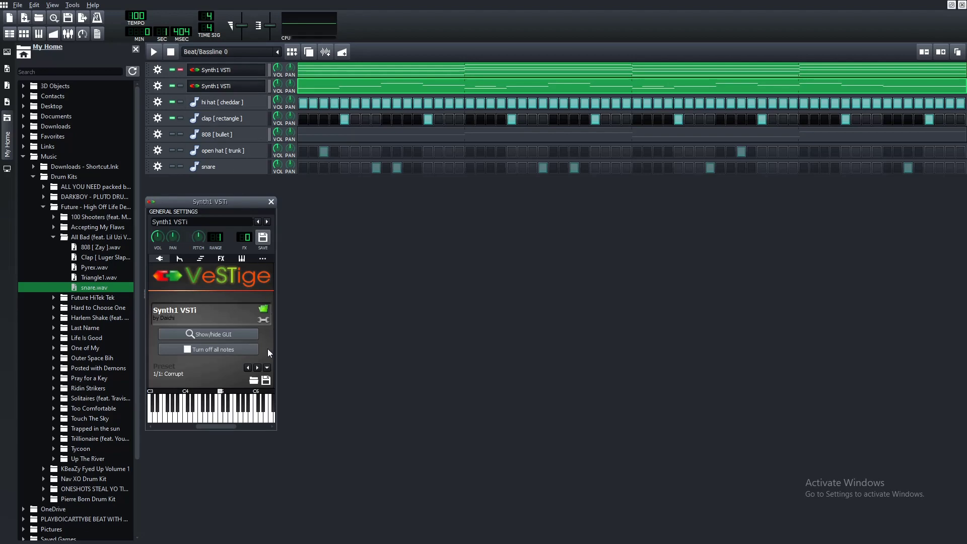
left_click(238, 333)
left_click(524, 442)
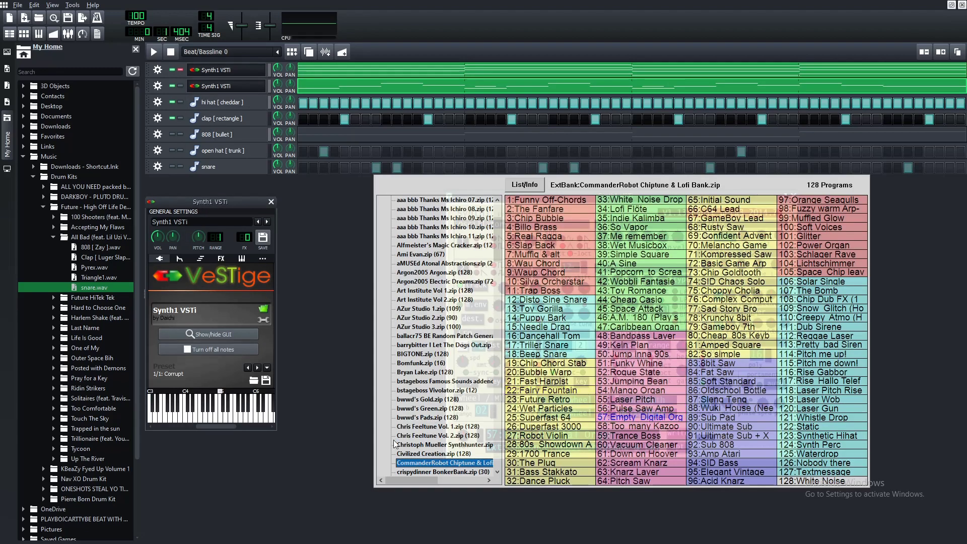
scroll(430, 419, "down", 2)
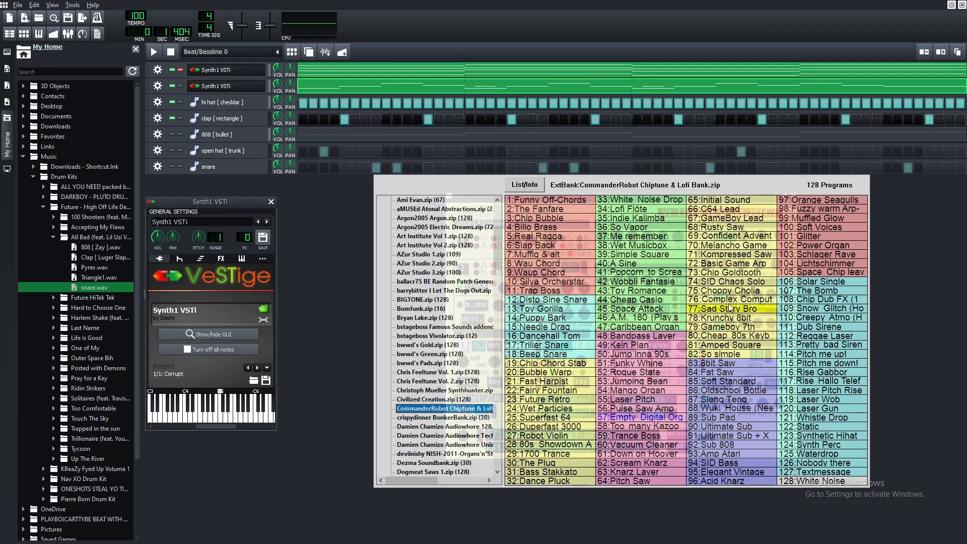
left_click(645, 418)
Step: Open the cloned Synth1 track's melody in the piano roll and play it back
right_click(319, 96)
left_click(325, 98)
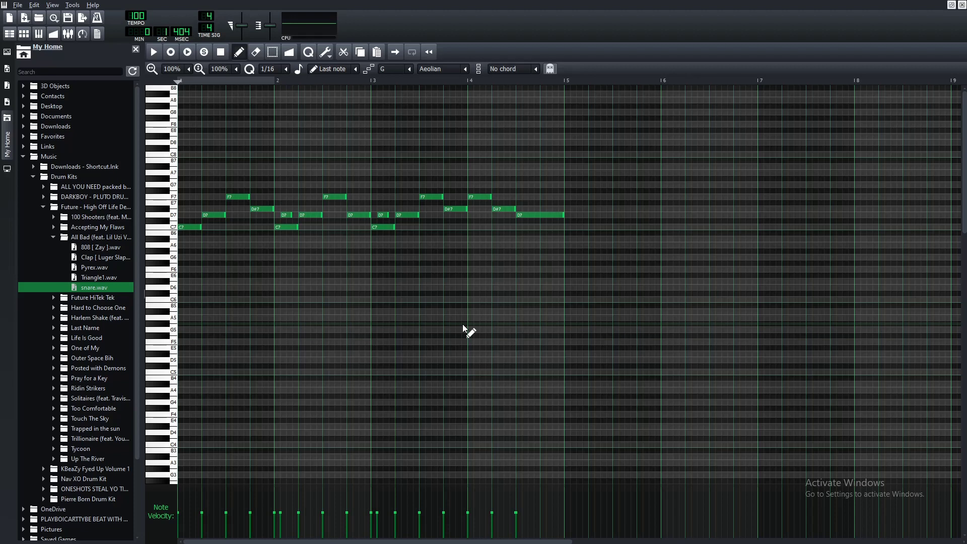
key("space")
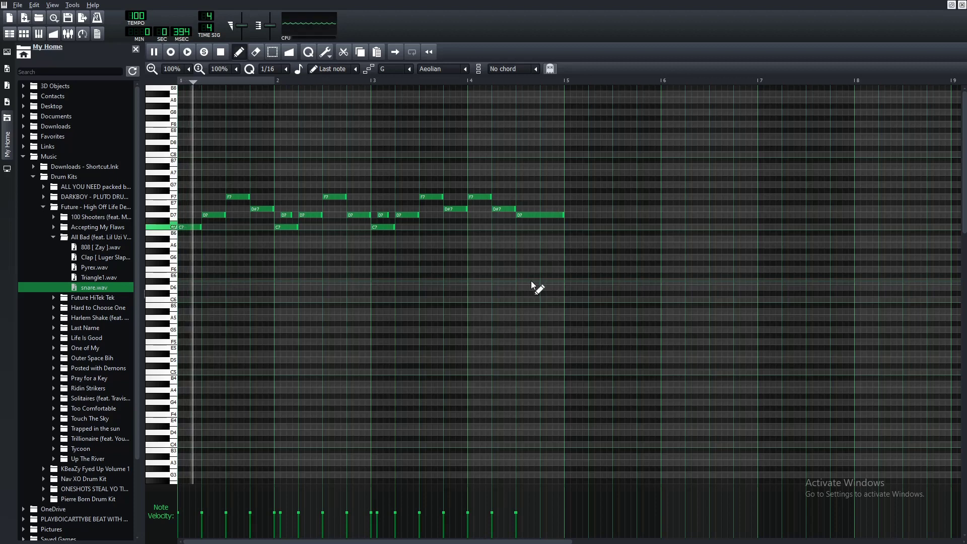